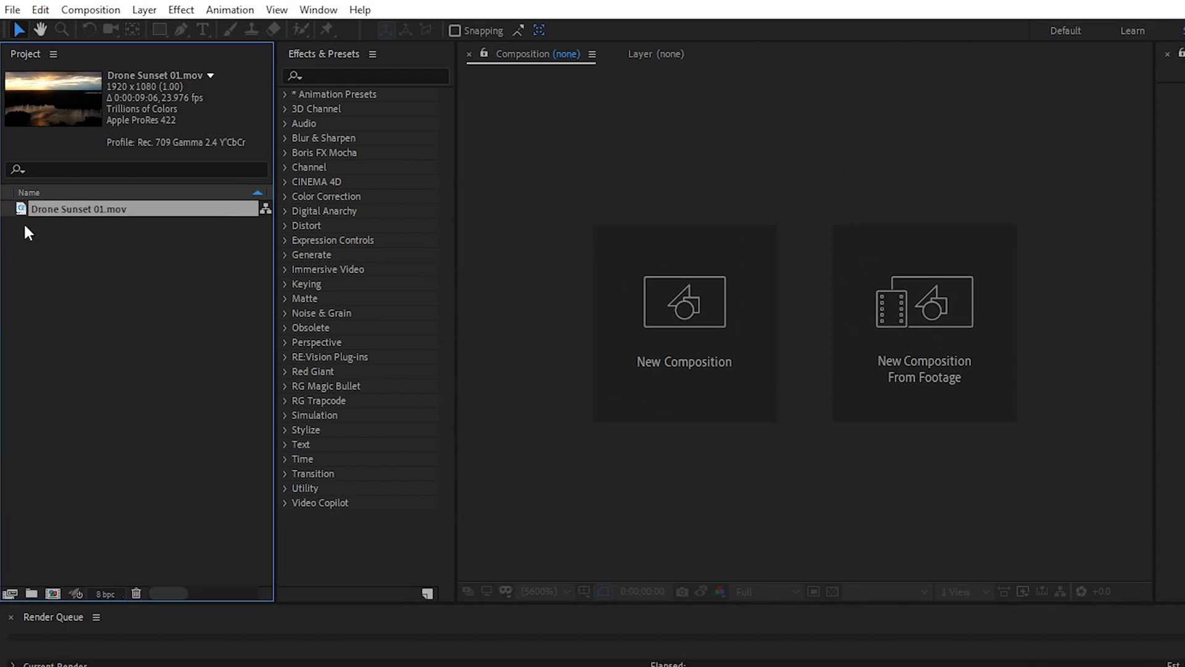
- Build a Drone Sunset 01 composition from the Drone Sunset 01.mov footage
drag(17, 208, 53, 594)
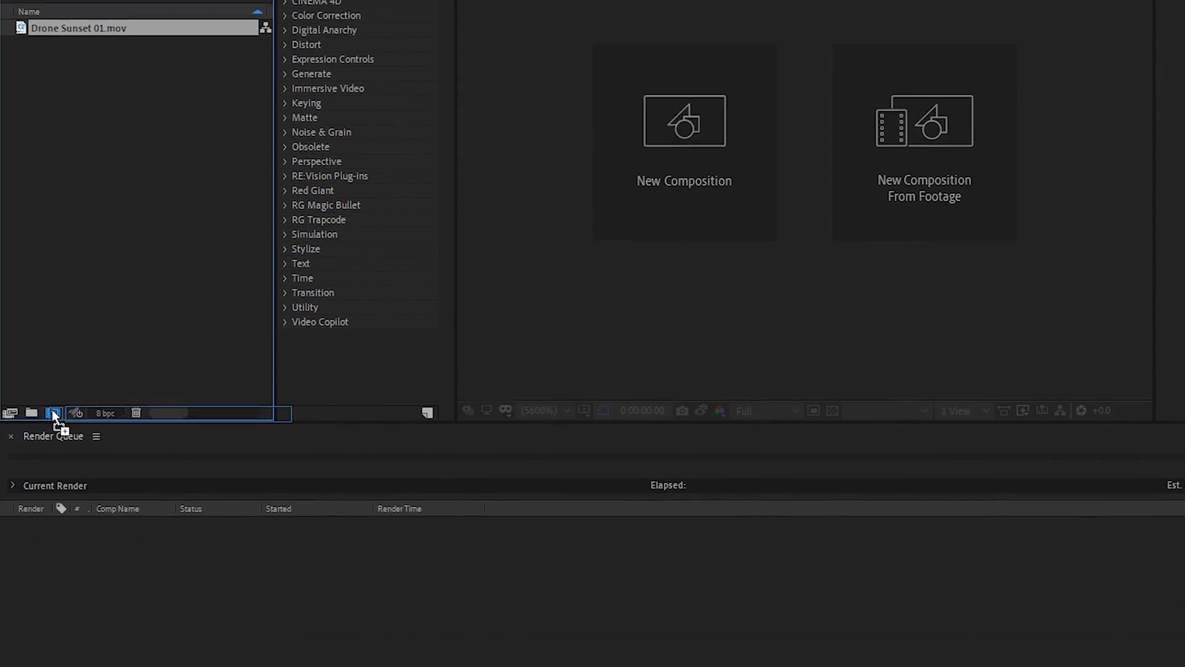
drag(52, 411, 53, 410)
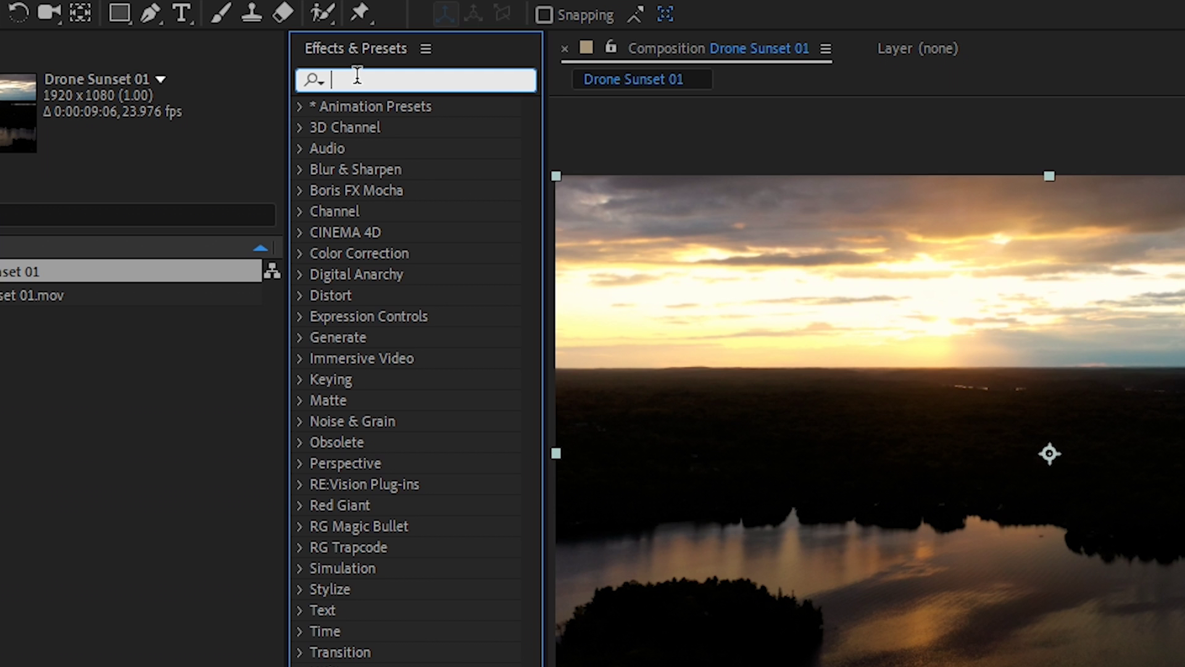
- Apply 3D Camera Tracker to the drone footage layer and let it solve across 222 frames
text(3d ca)
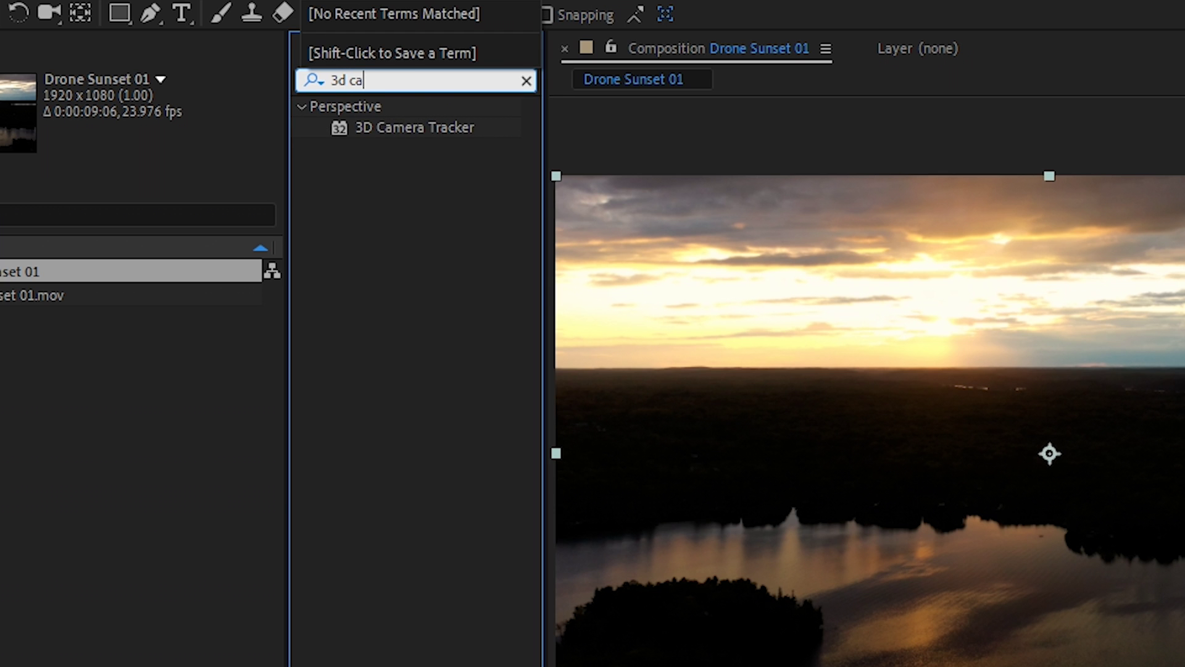
click(418, 129)
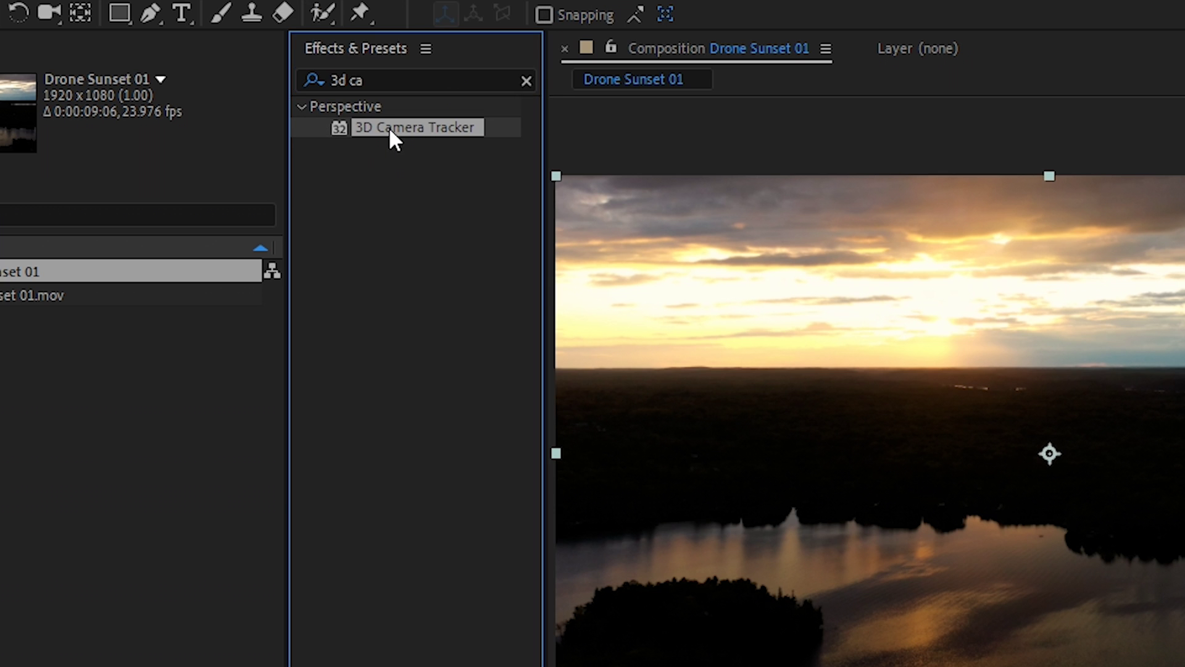
drag(387, 127, 208, 500)
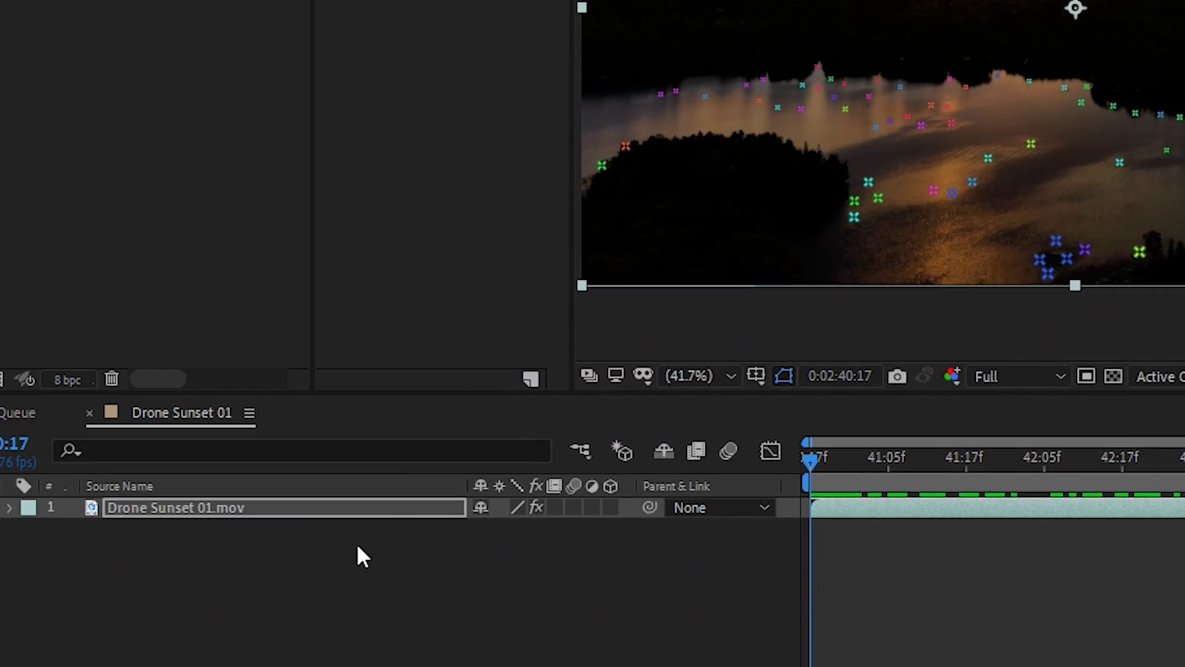
click(357, 542)
- Select the footage layer's 3D Camera Tracker effect to display the solved track points over the lake
click(148, 508)
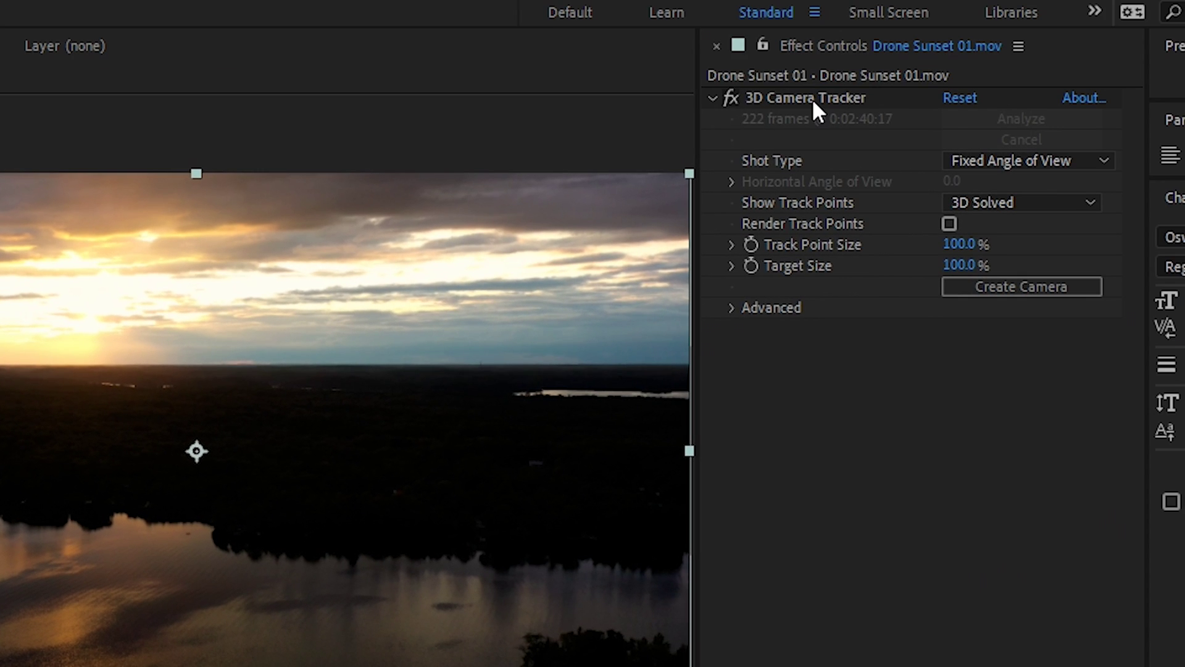
click(783, 99)
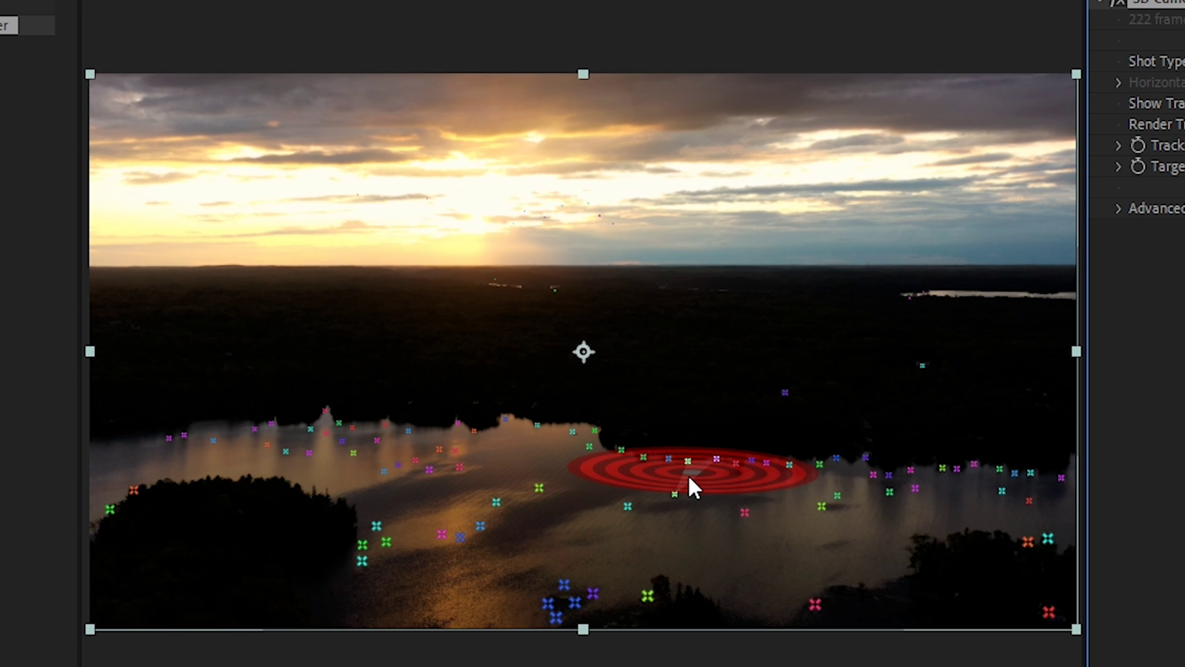
- Target a plane of lake track points and create a 3D text layer and tracker camera there
click(689, 478)
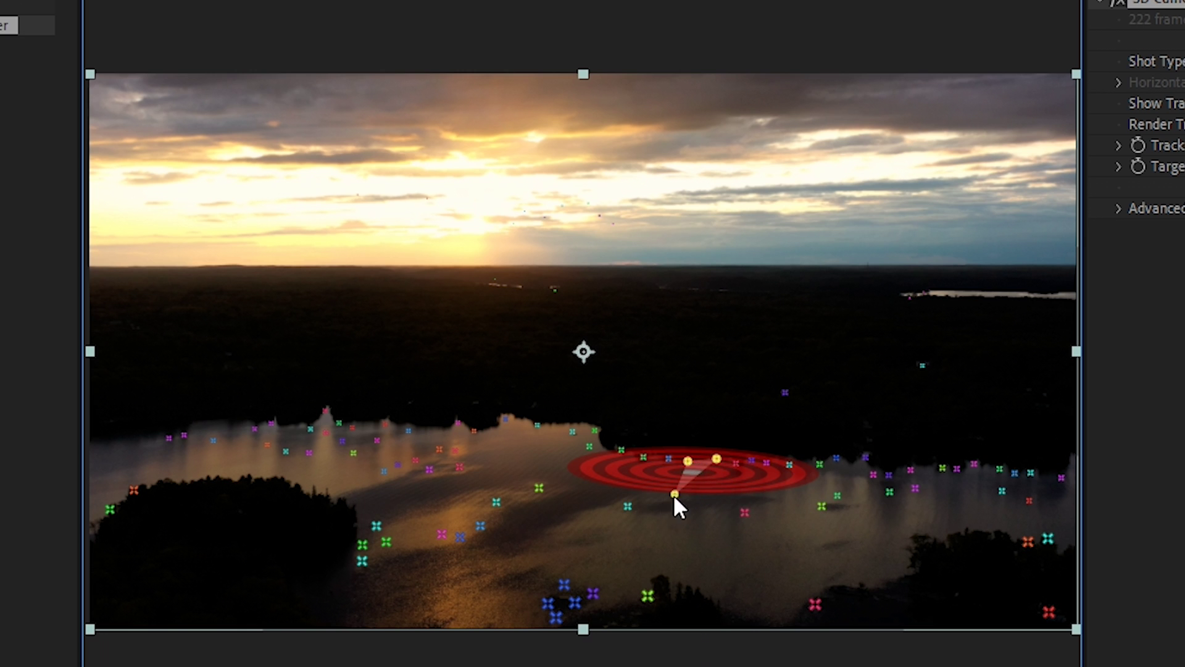
right_click(687, 464)
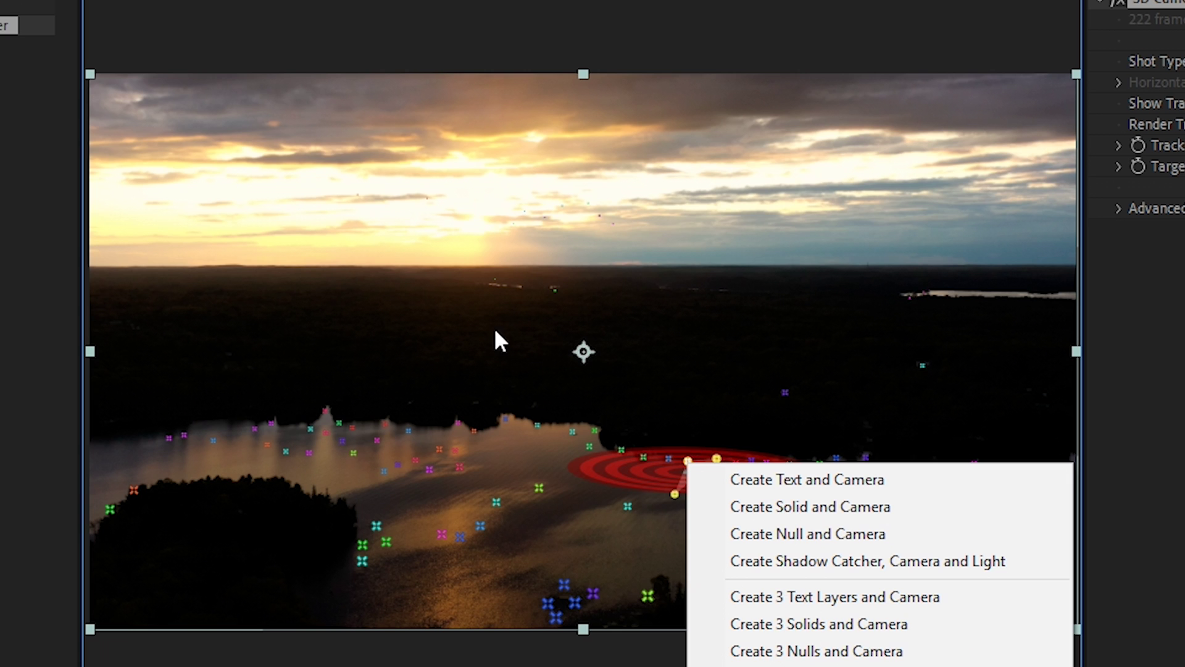
click(851, 482)
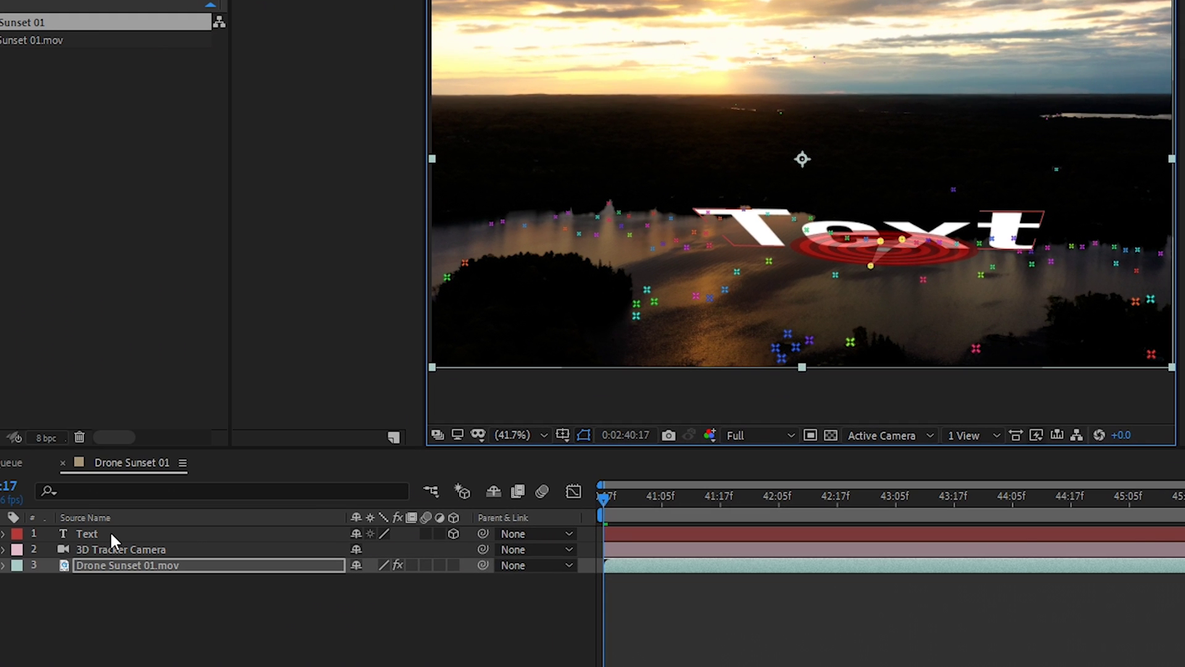
- Change the 3D text layer's wording to 'SUBSCRIBE'
click(109, 531)
key(Return)
text(SUBSC)
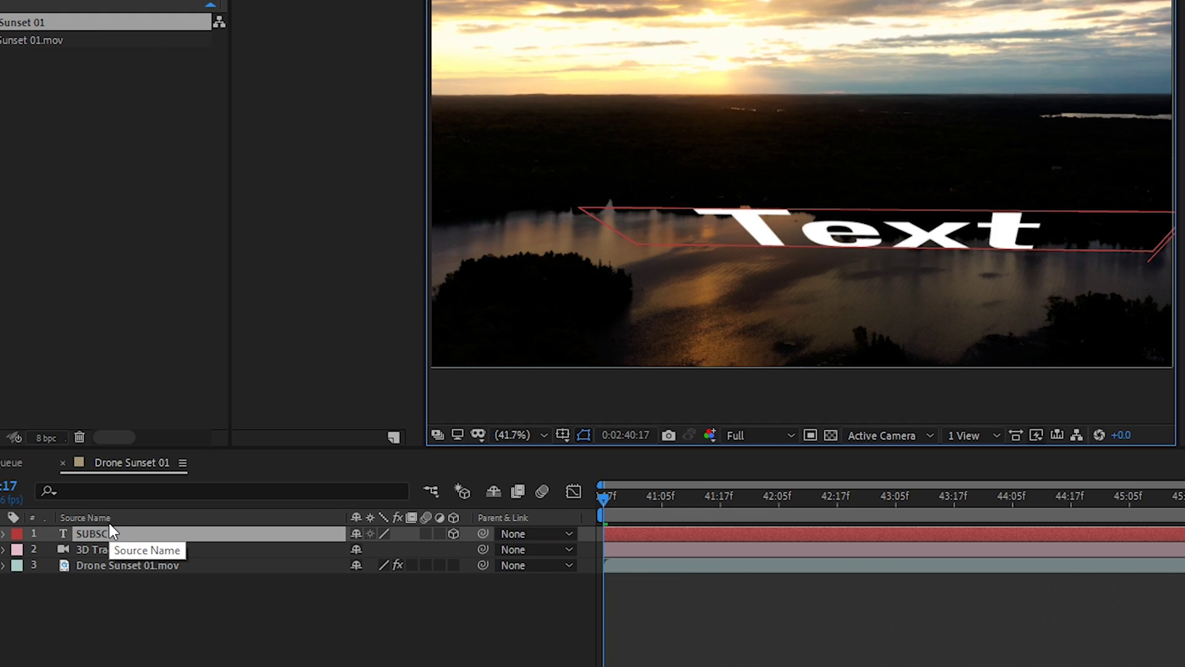
text(RIBE)
key(Return)
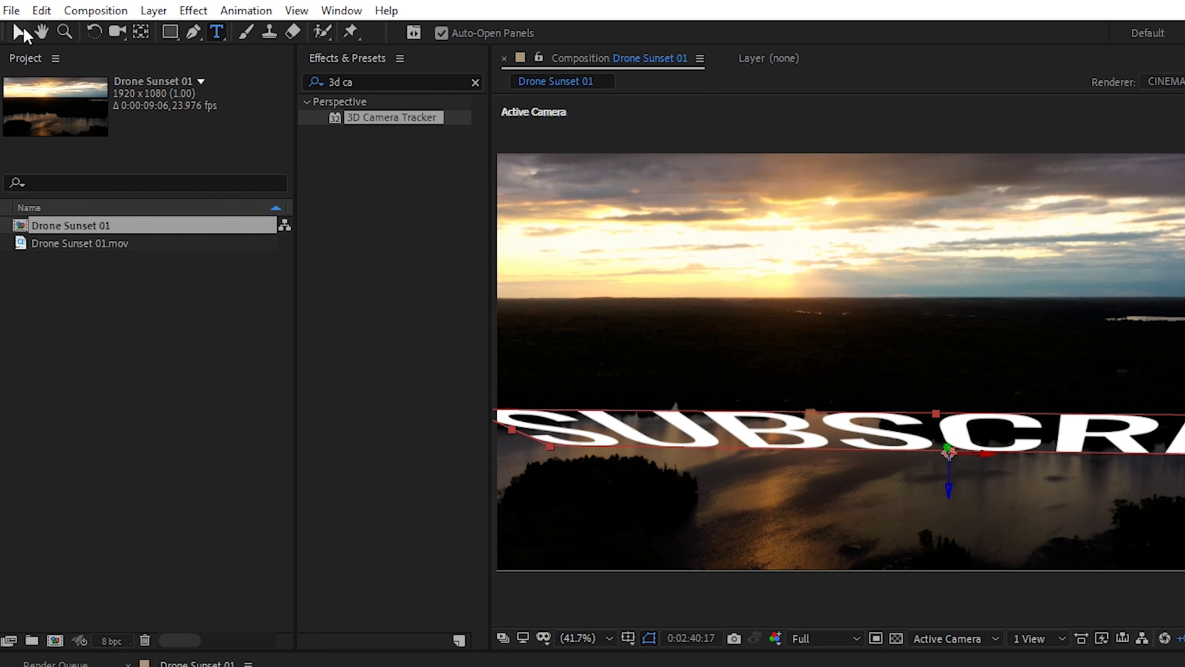
- Move the SUBSCRIBE text back along its depth axis and nudge it slightly lower
click(20, 31)
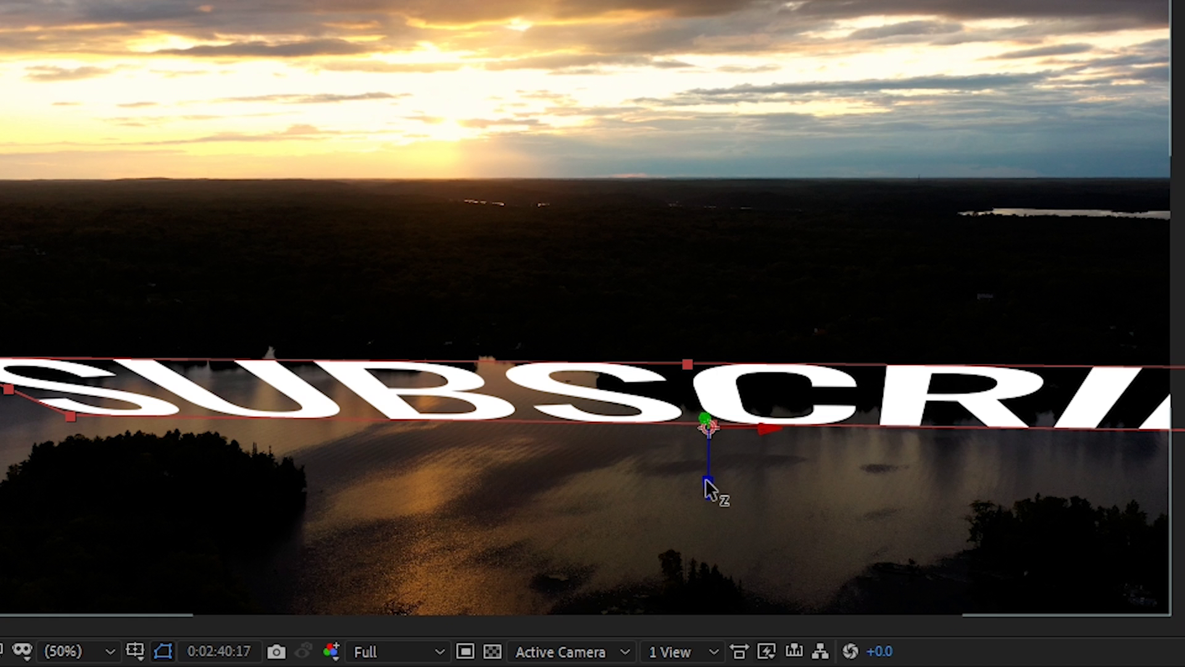
drag(709, 491, 674, 391)
drag(665, 331, 667, 334)
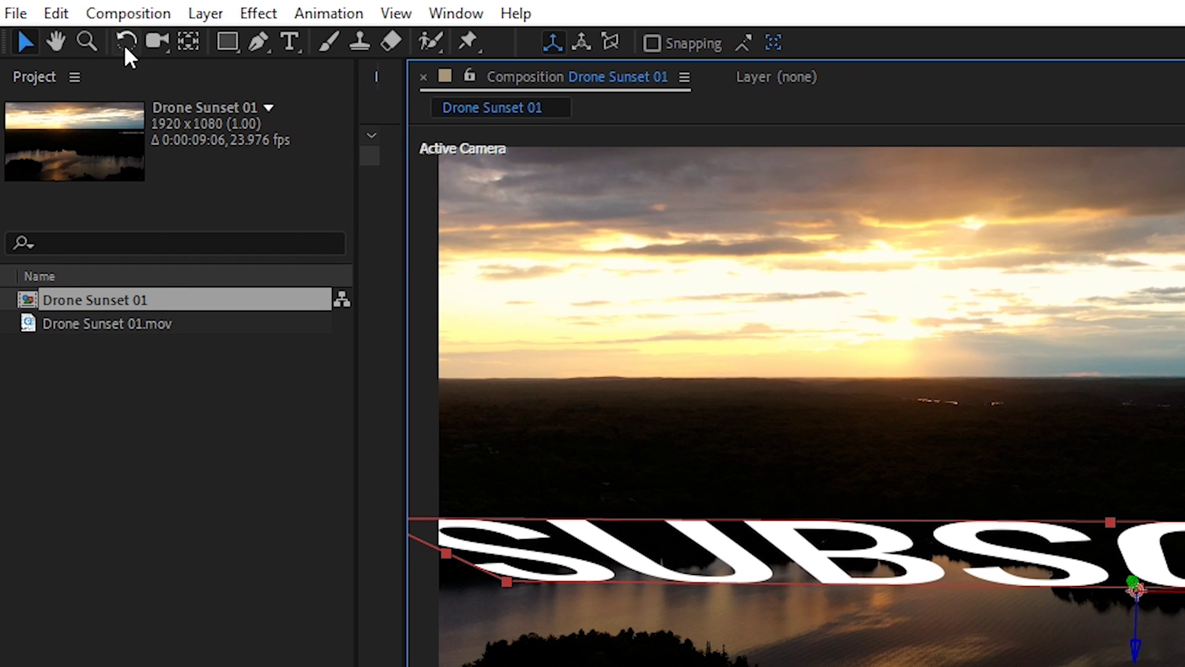
- Rotate SUBSCRIBE upright to face the camera, orientation 1.7°, 9.1°, 359.7°
click(125, 48)
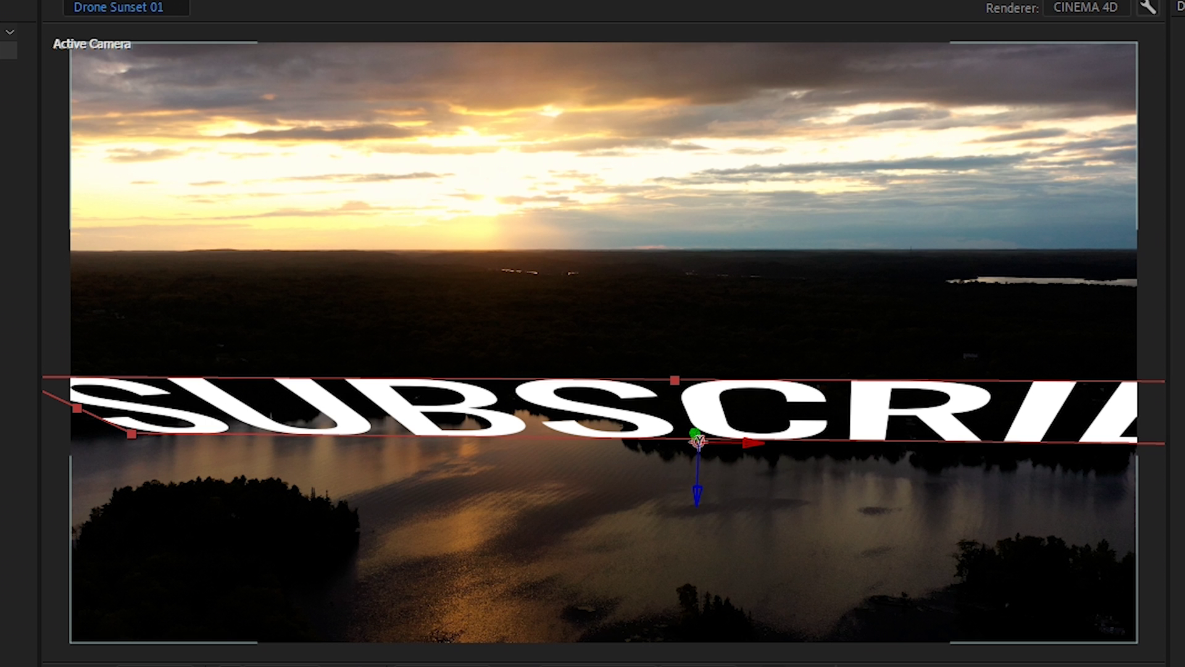
drag(698, 440, 650, 360)
drag(690, 458, 770, 410)
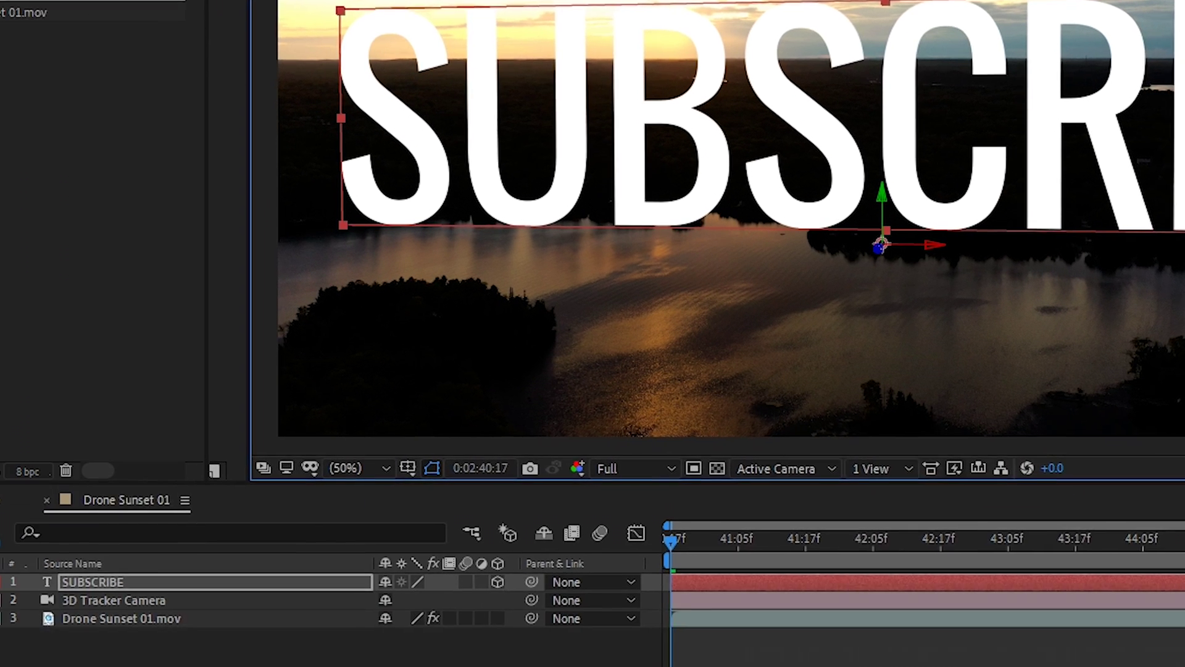
- Set the SUBSCRIBE layer's Scale to 155%
click(0, 580)
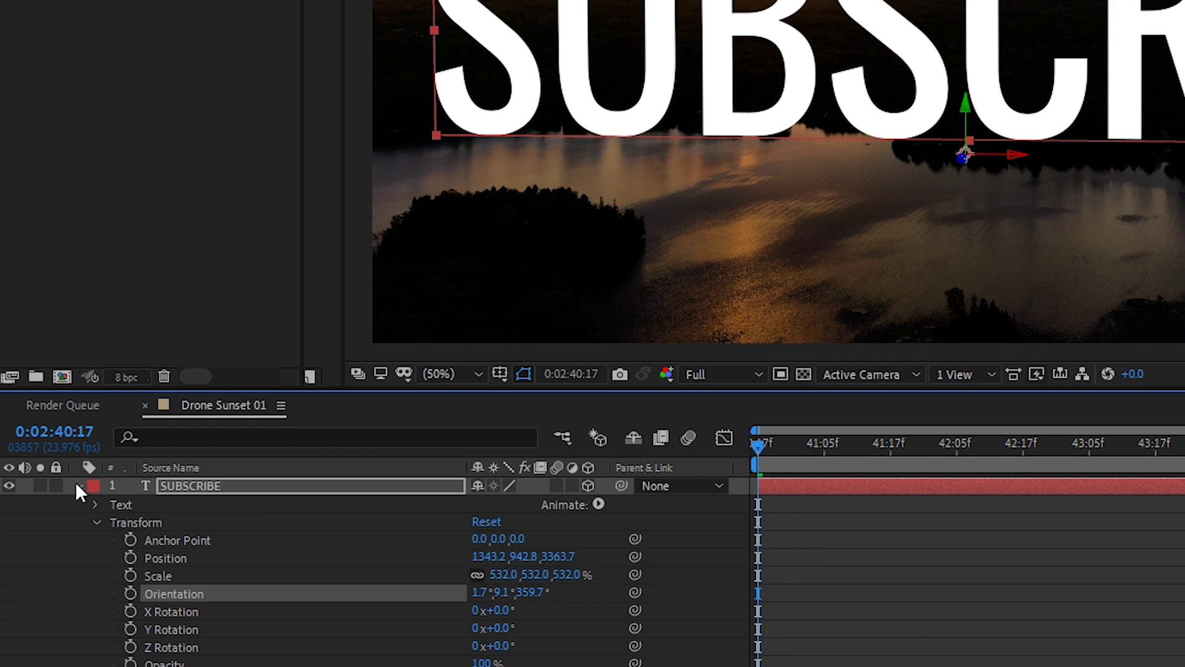
click(511, 574)
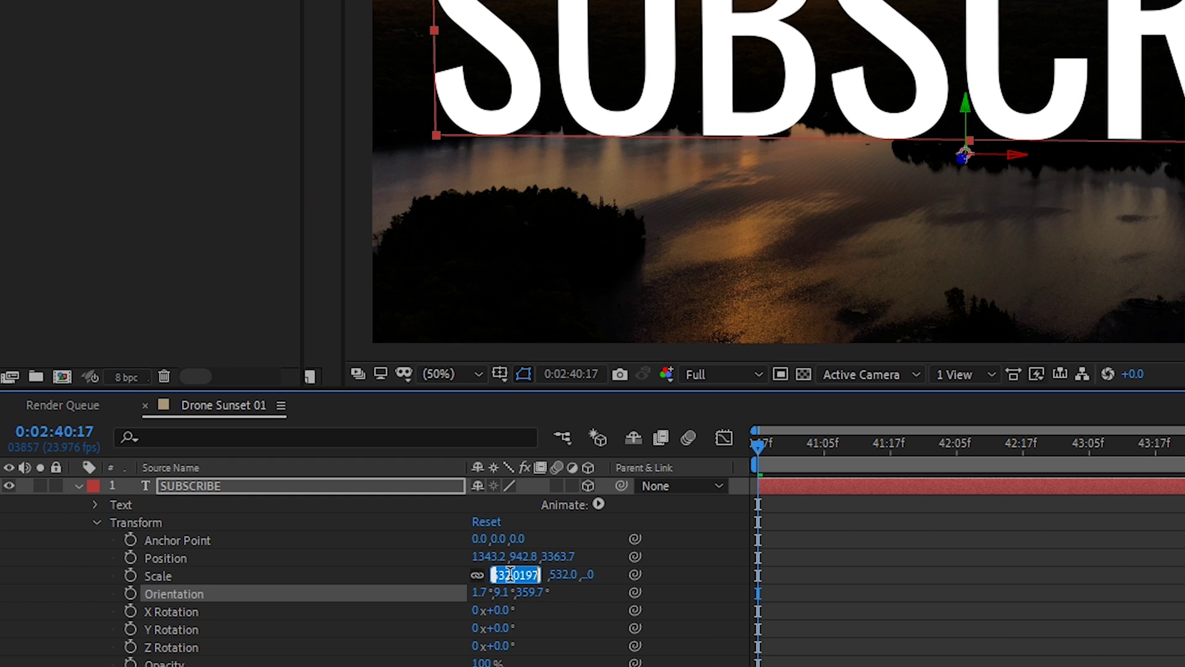
text(155)
key(Return)
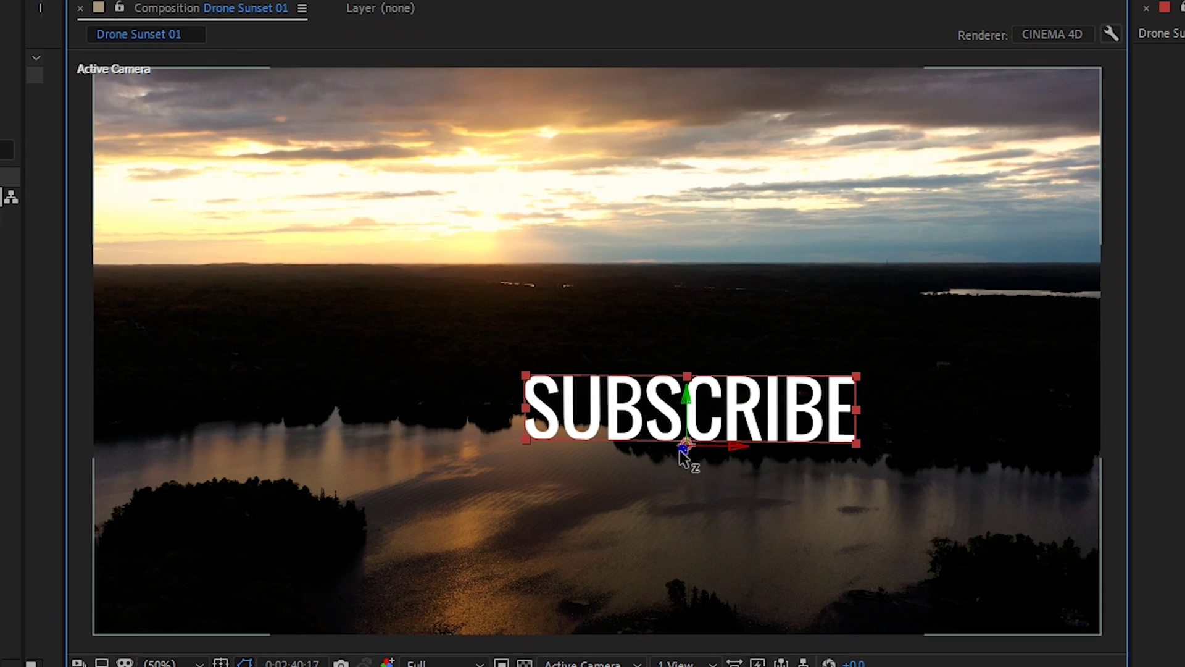
- Position the SUBSCRIBE text centred over the lake at 906.5, 816.5, 521.9
drag(684, 456, 789, 538)
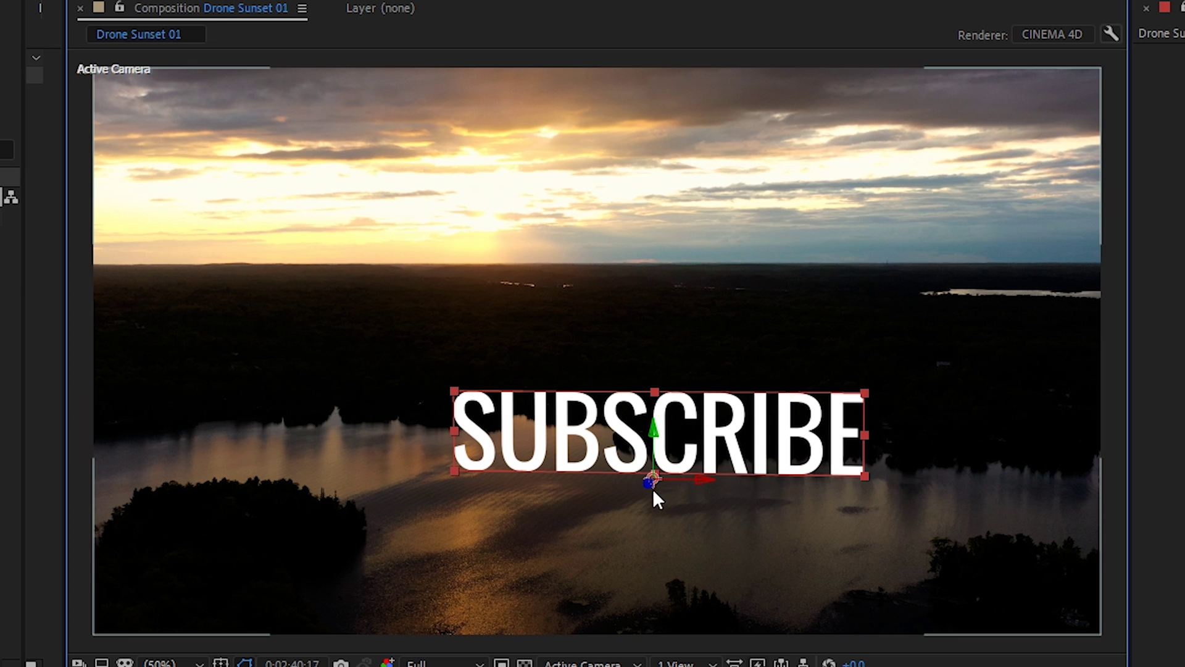
drag(648, 494, 585, 495)
drag(587, 449, 591, 392)
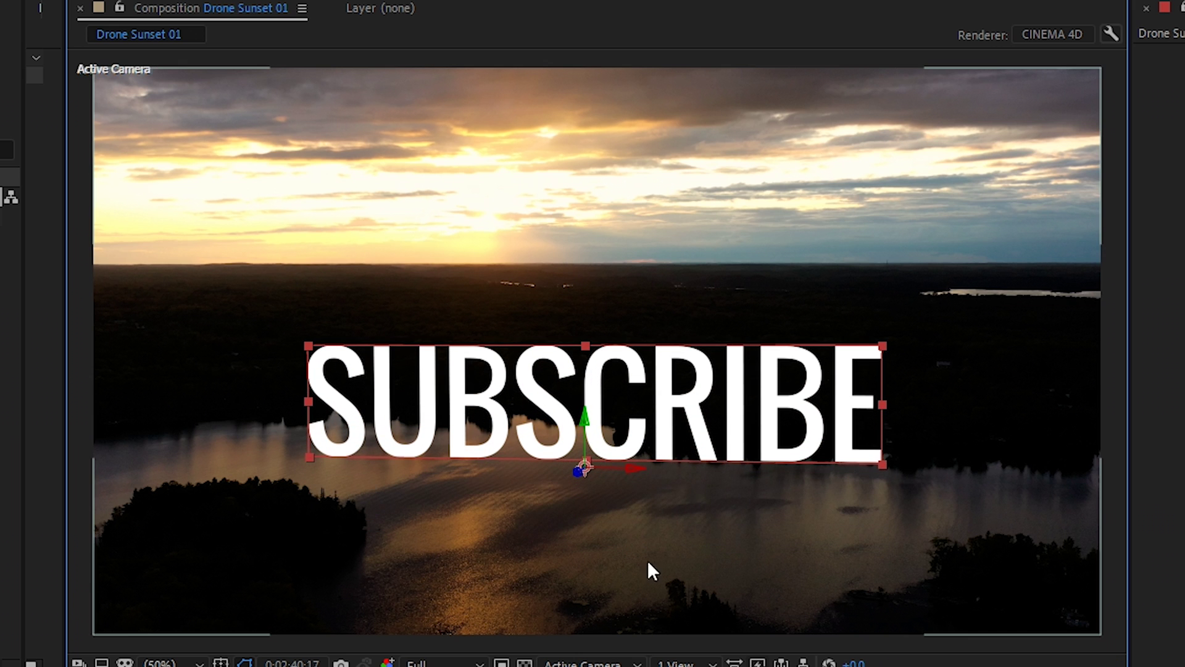
drag(625, 468, 700, 469)
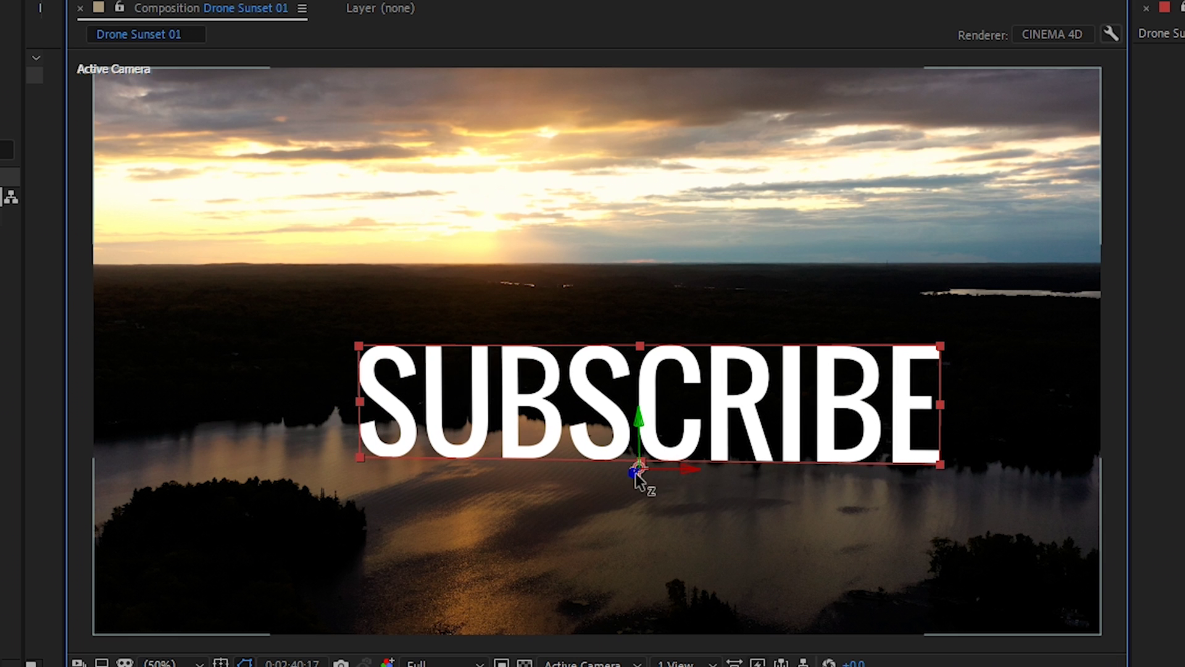
drag(616, 493, 508, 591)
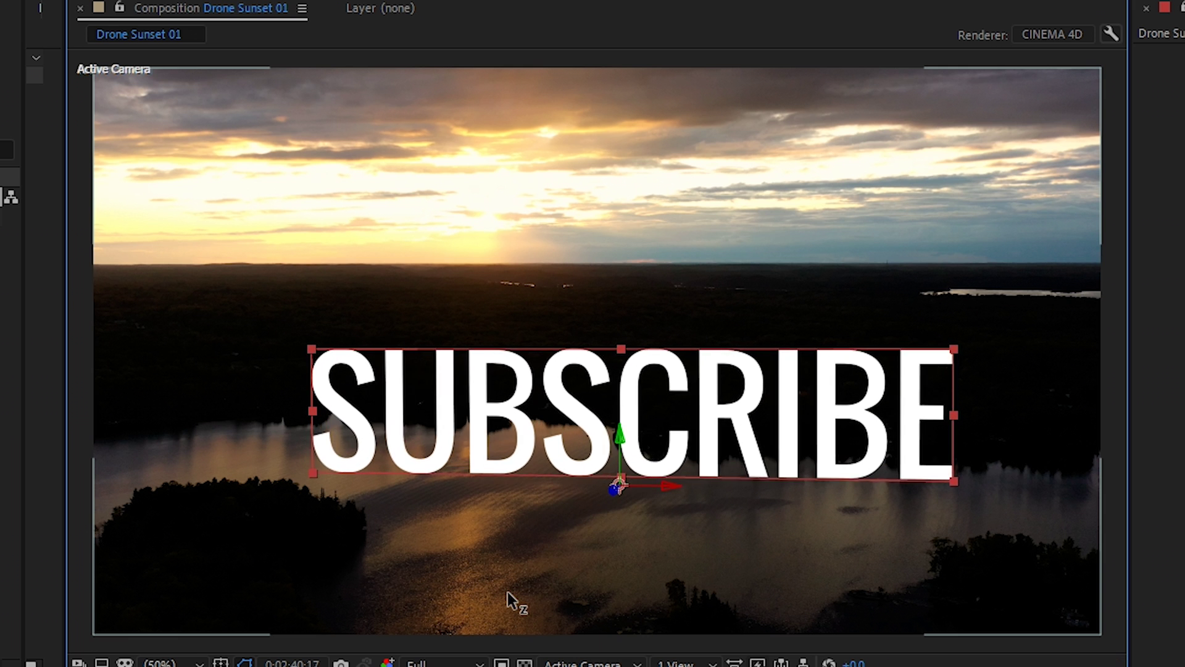
drag(671, 487, 607, 487)
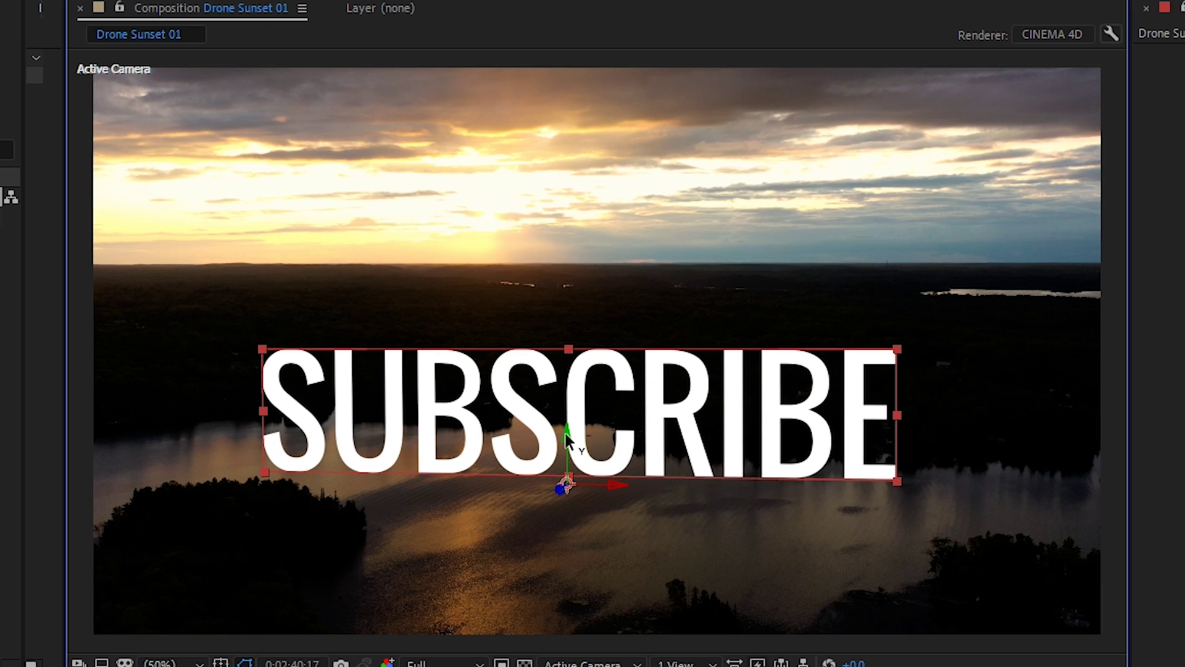
drag(569, 432, 580, 447)
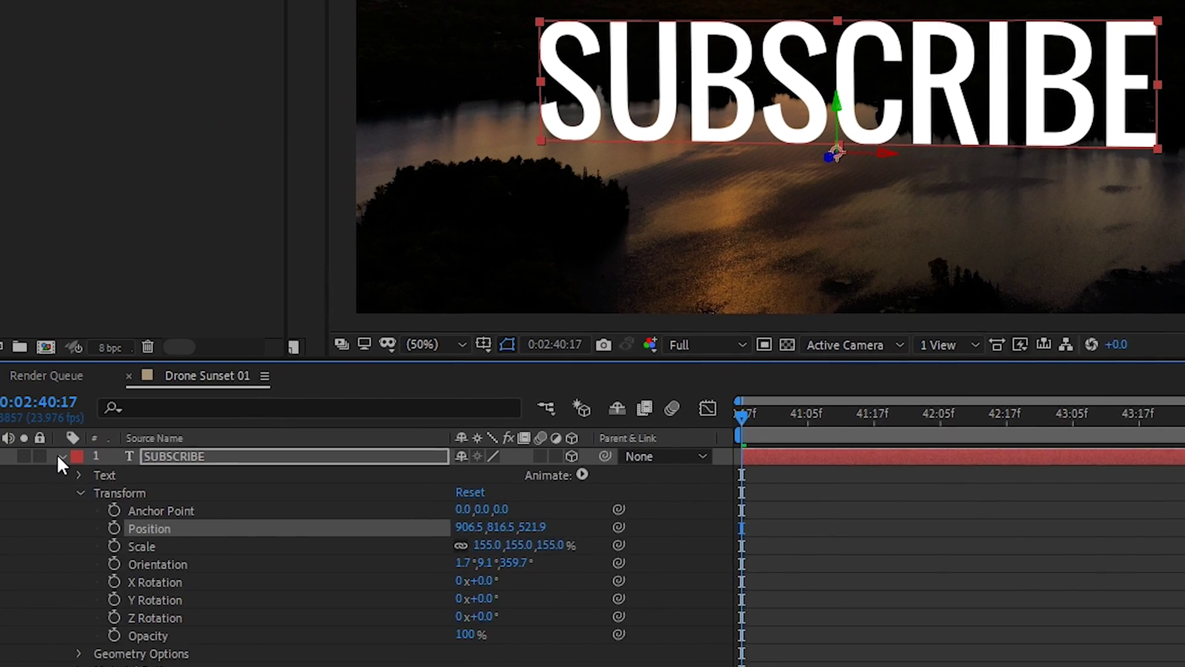
click(79, 432)
- Select the drone footage layer and preview the text holding its place over the lake
click(228, 469)
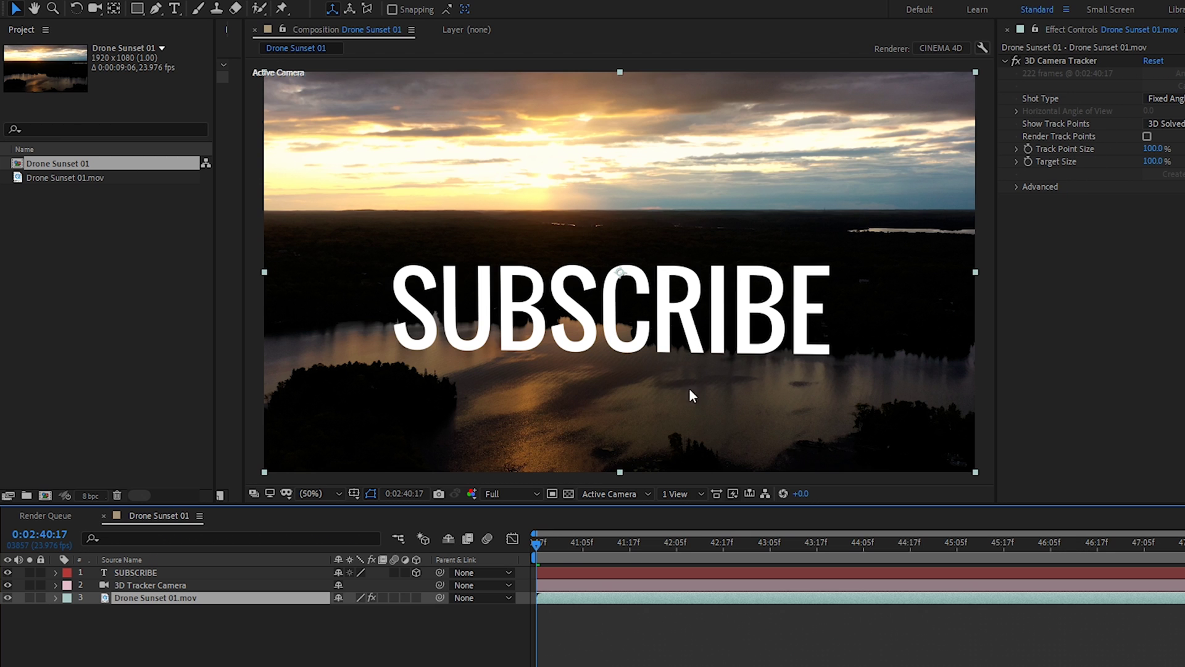
key(space)
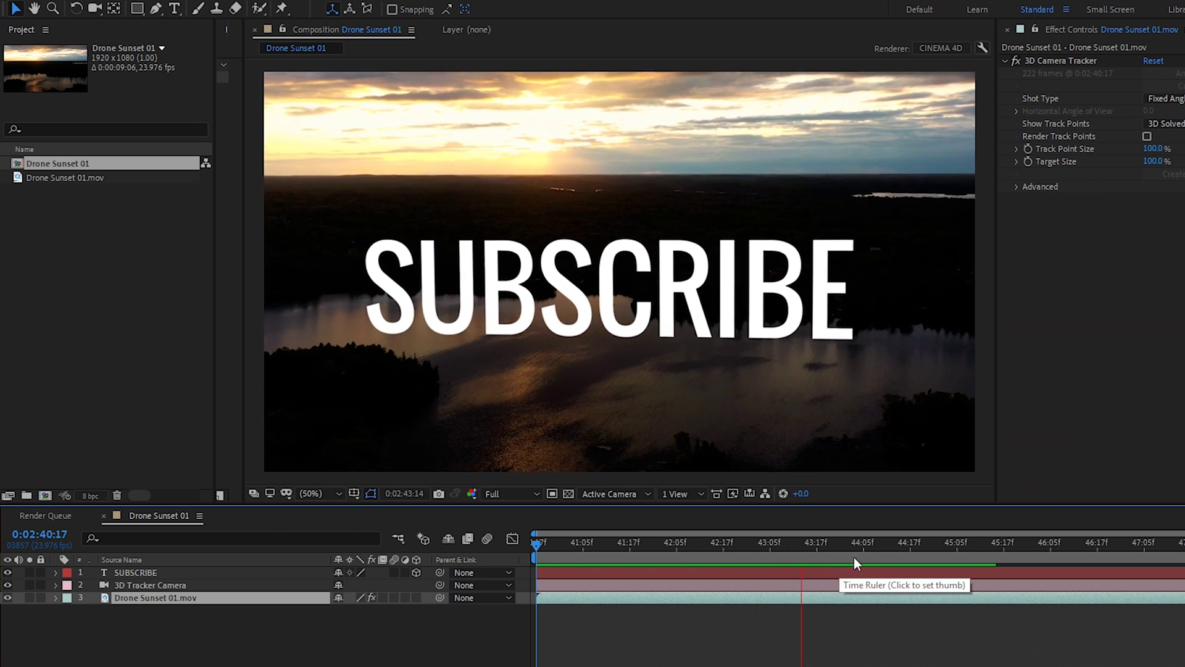
key(space)
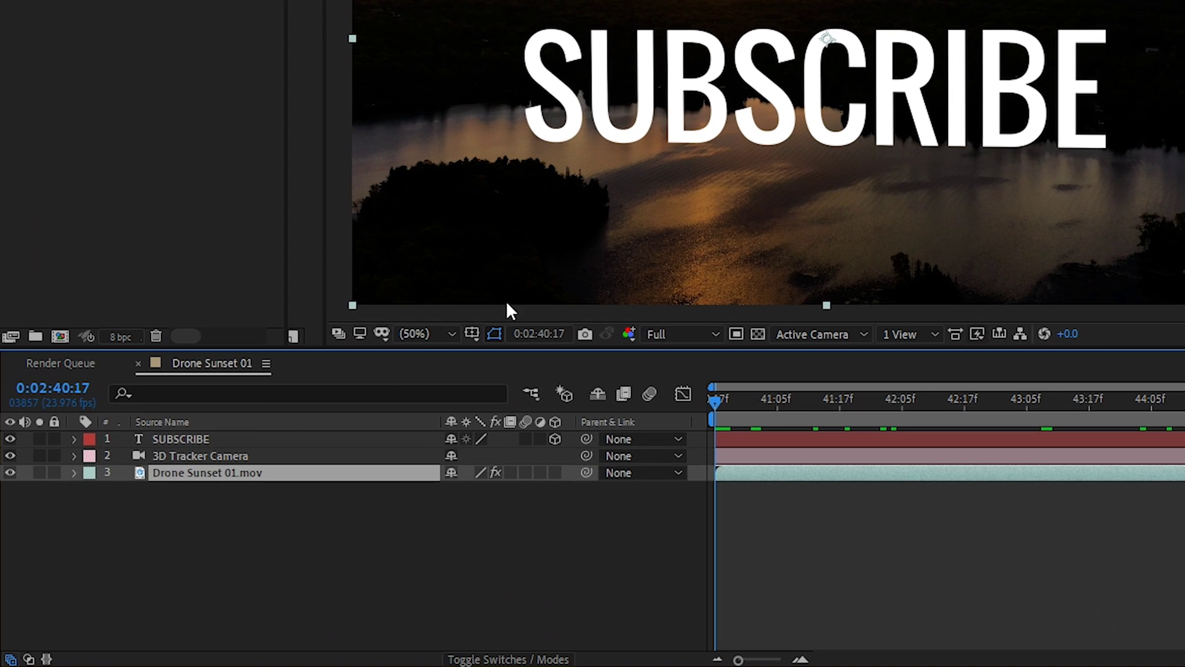
- Give the SUBSCRIBE text an Extrusion Depth of 40 under Geometry Options
click(137, 572)
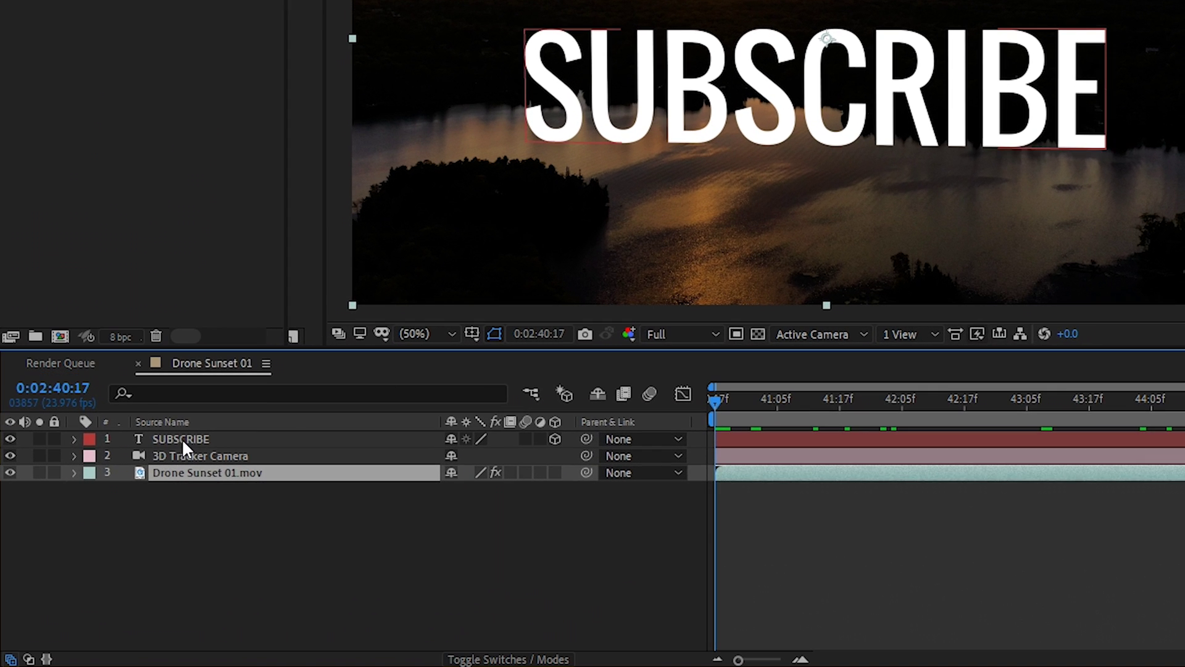
click(73, 439)
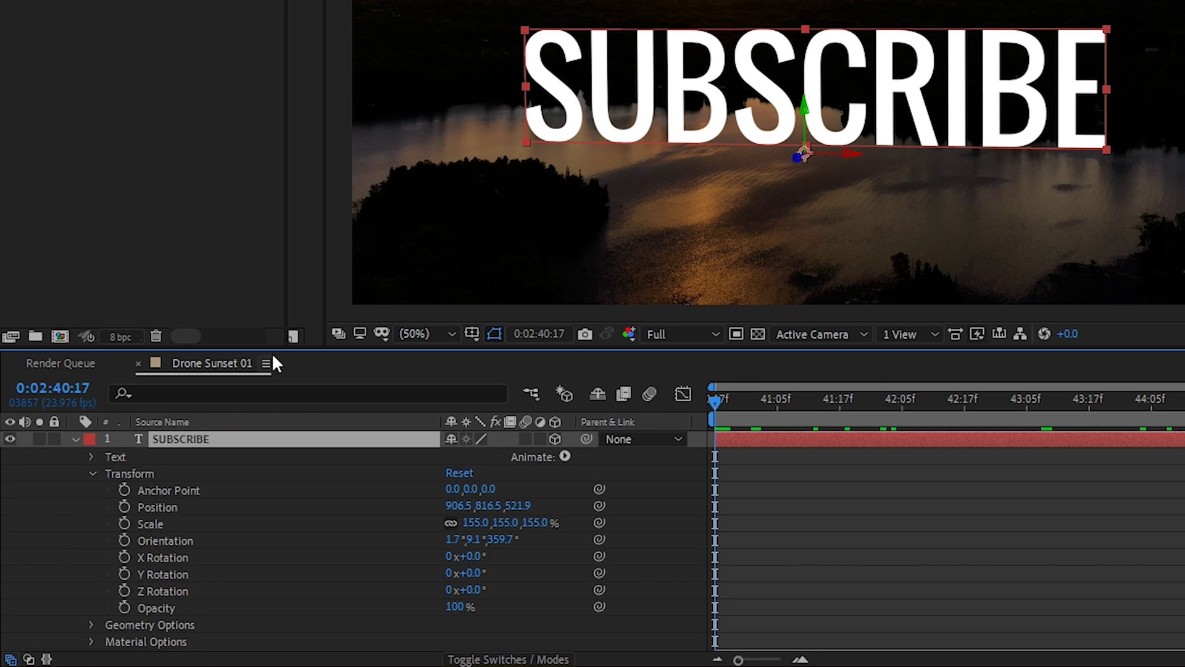
drag(271, 352, 263, 245)
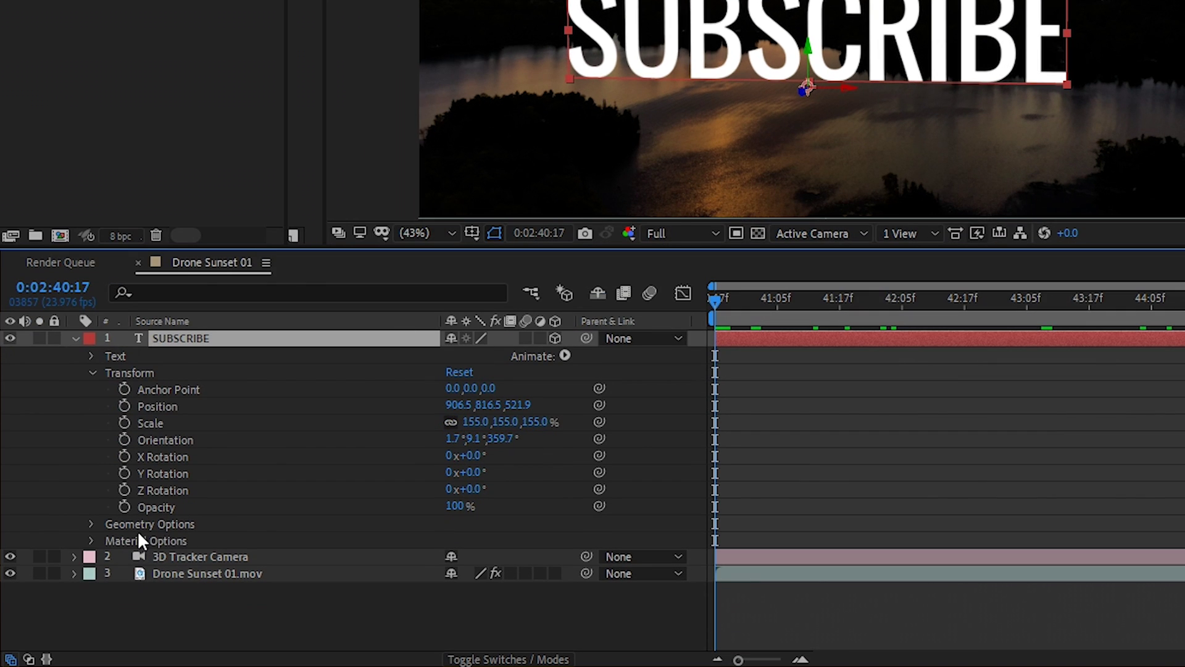
click(91, 524)
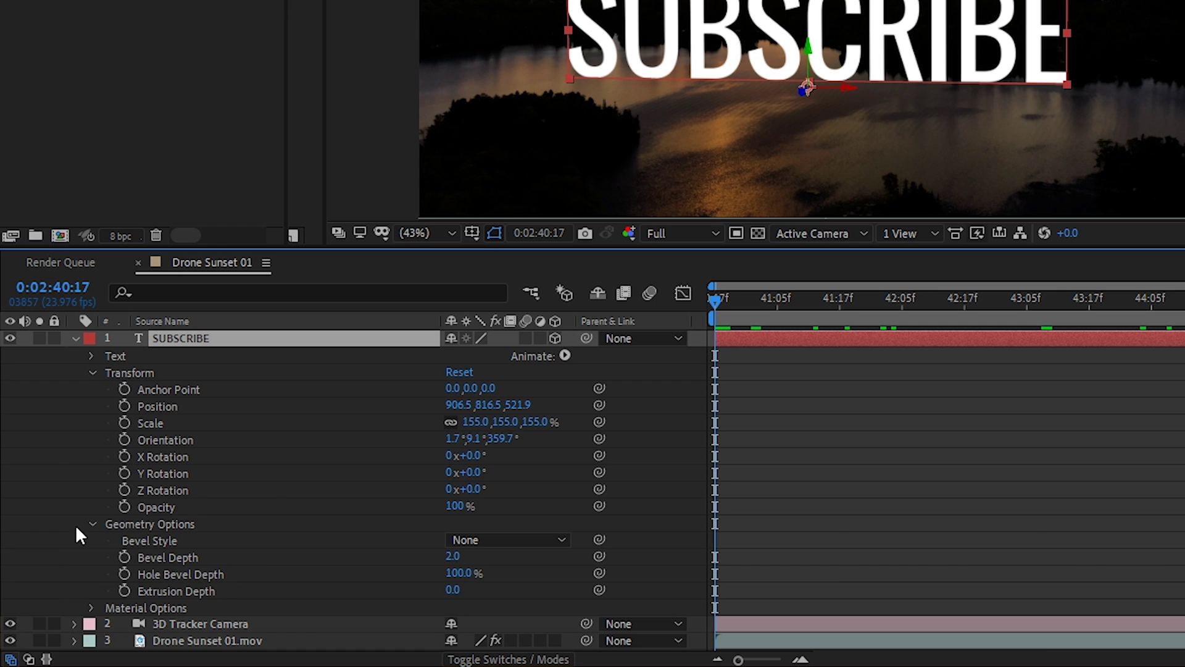
click(457, 590)
click(676, 548)
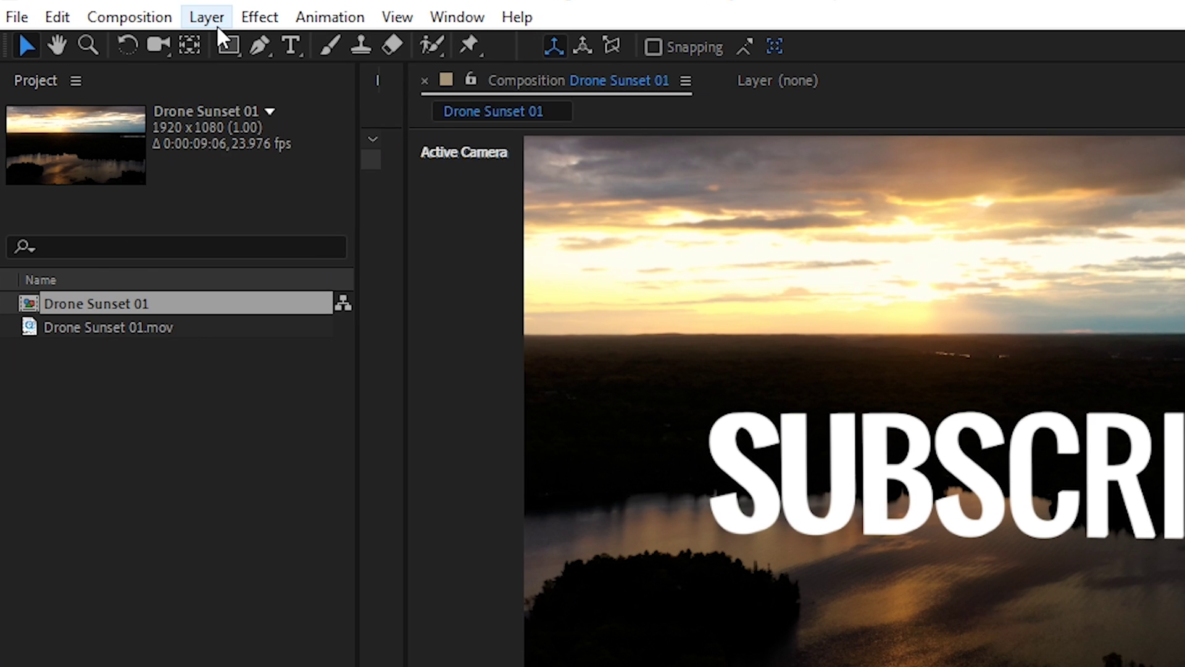
- Add Parallel Light 1 in a warm yellow sampled from the sky at 150% intensity
click(216, 25)
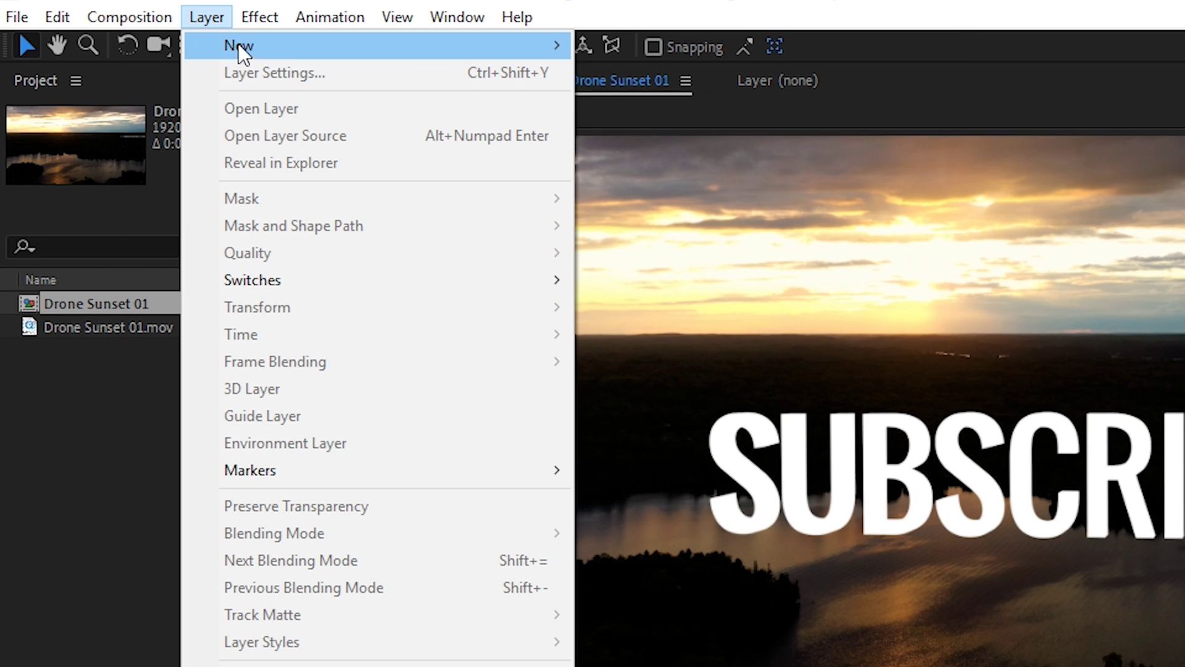
mouse_move(238, 46)
click(653, 103)
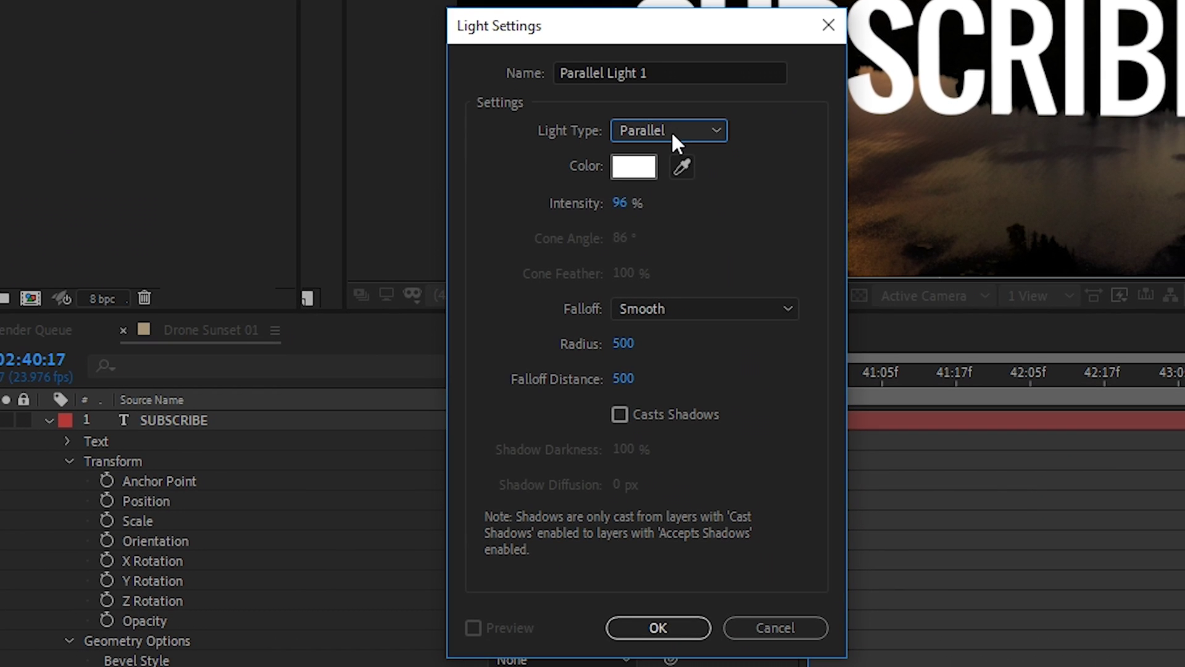
click(691, 272)
click(691, 307)
click(682, 167)
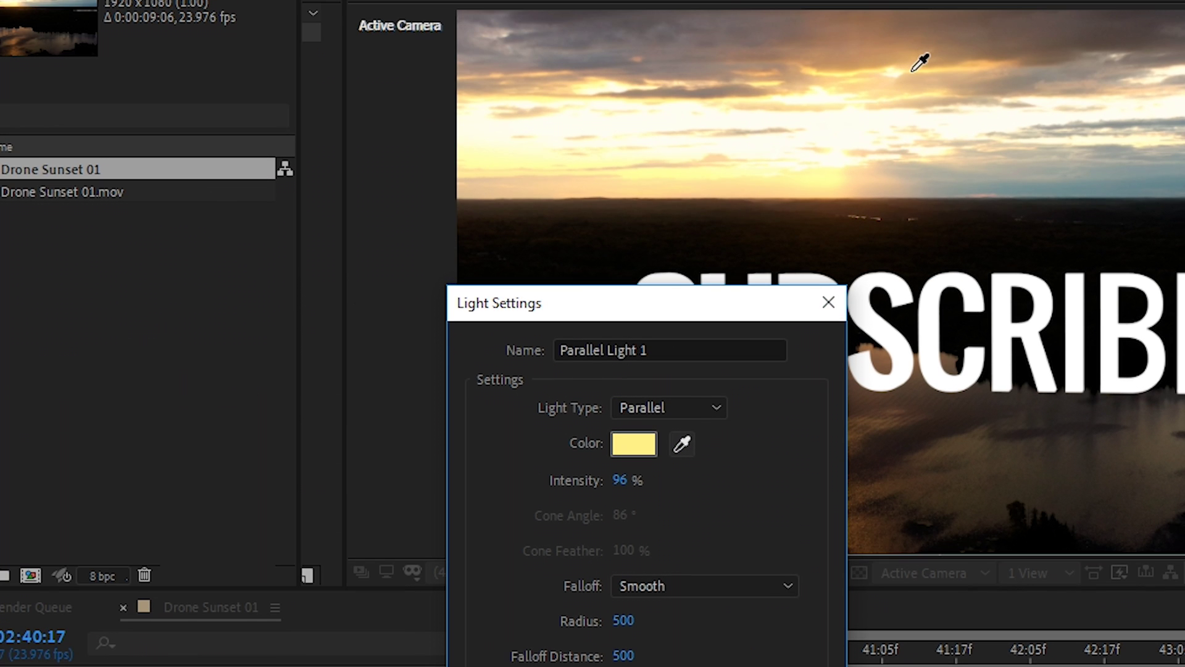
click(912, 72)
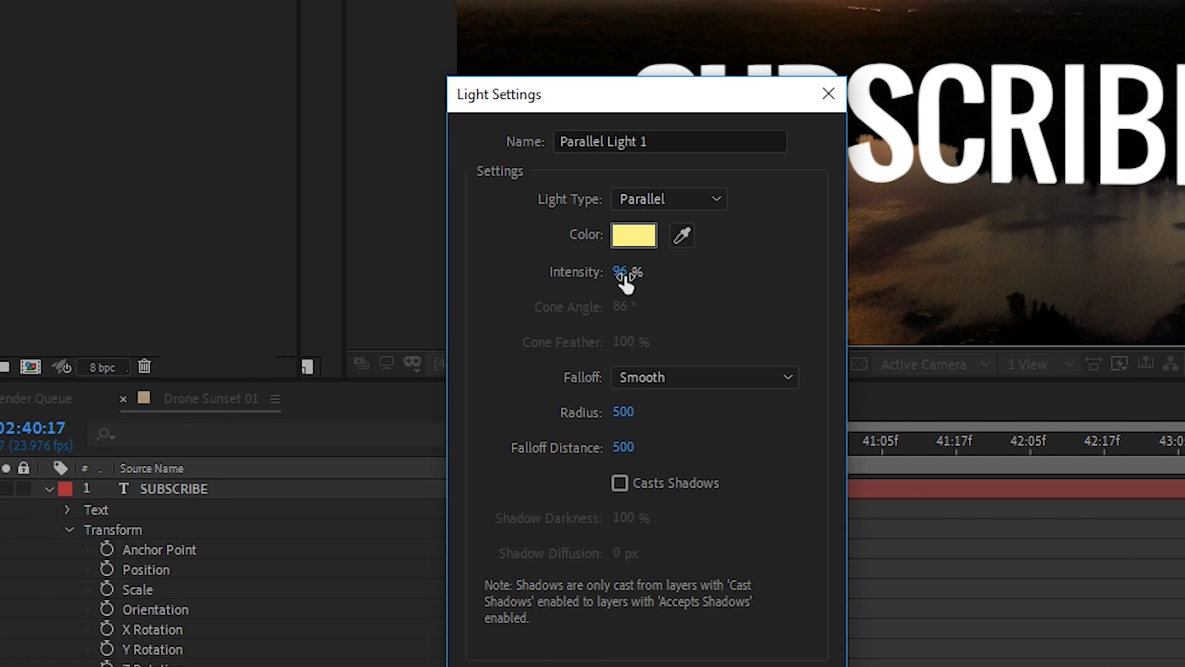
click(622, 480)
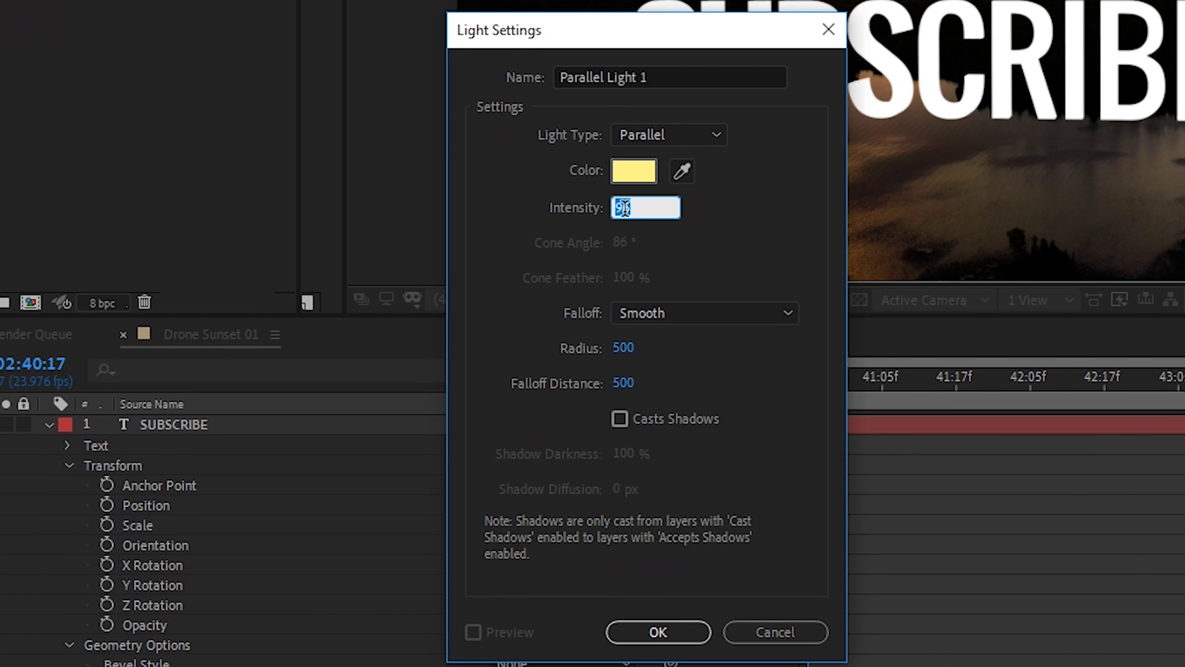
click(744, 250)
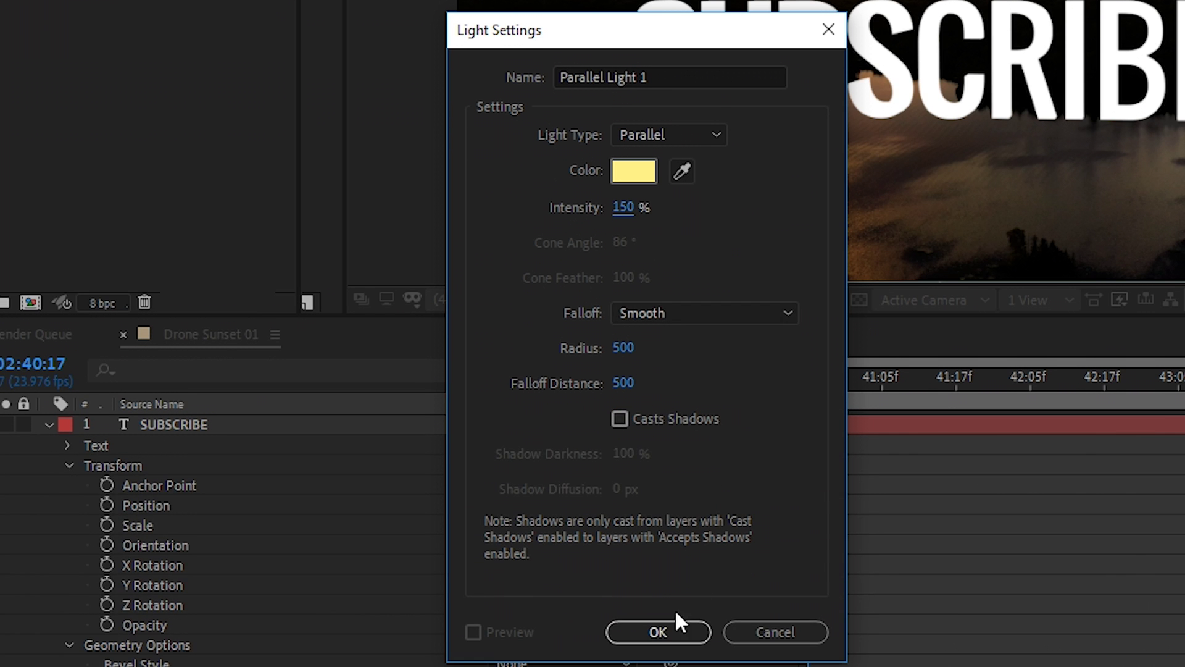
click(667, 632)
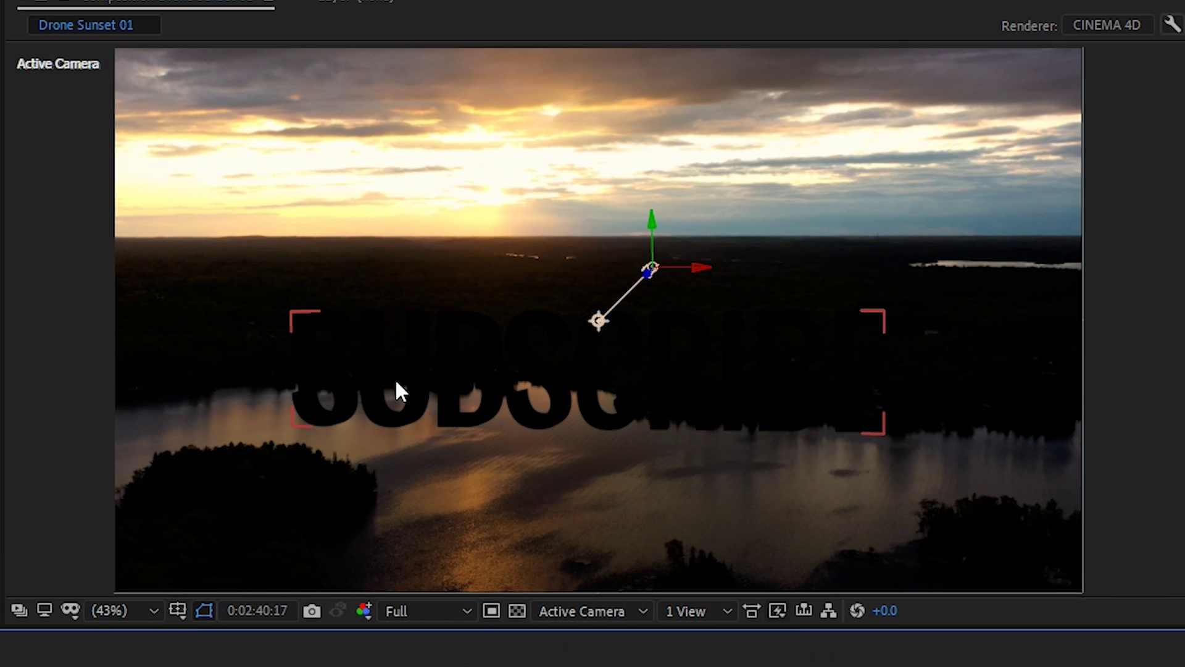
- Drag the light along its Z axis toward the camera so the SUBSCRIBE text glows warm yellow
click(674, 289)
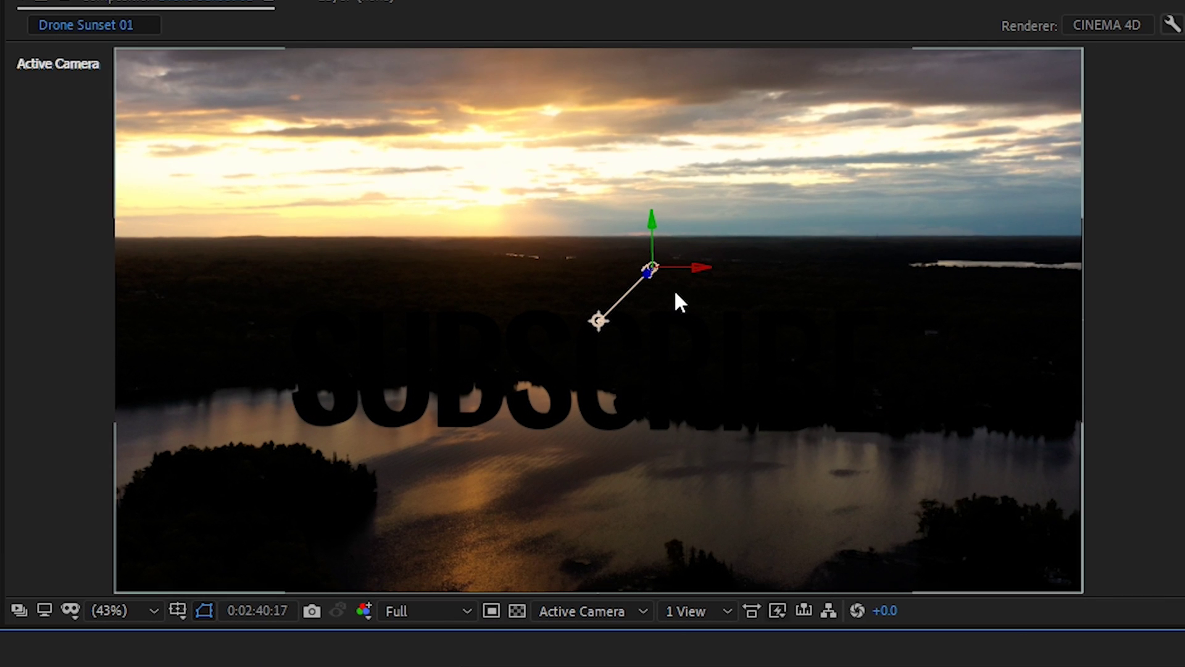
click(643, 278)
drag(643, 278, 193, 606)
- Push the light further in depth so the letters fade darker toward the right
click(463, 358)
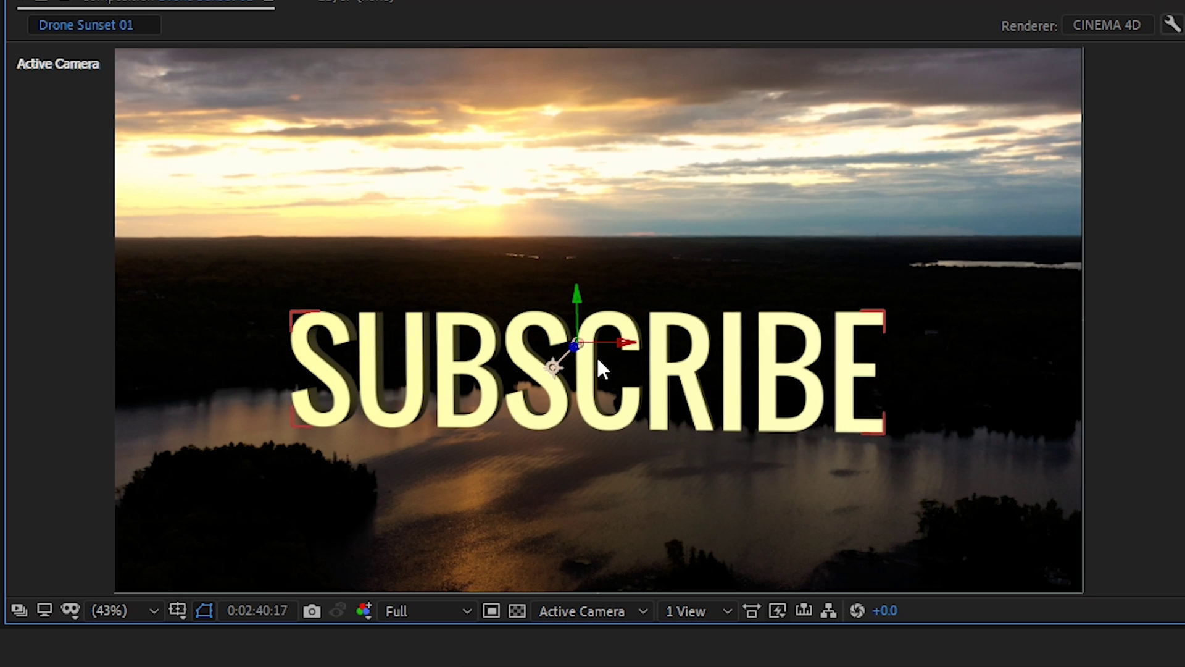
click(574, 344)
drag(576, 347, 537, 429)
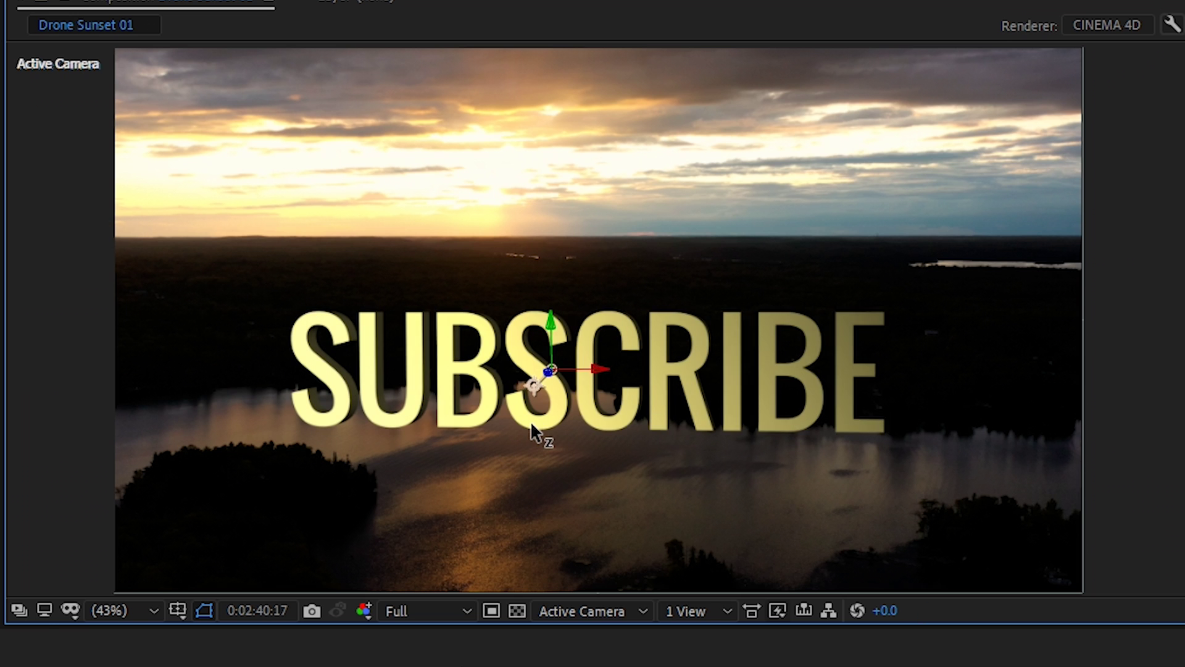
click(557, 469)
click(655, 359)
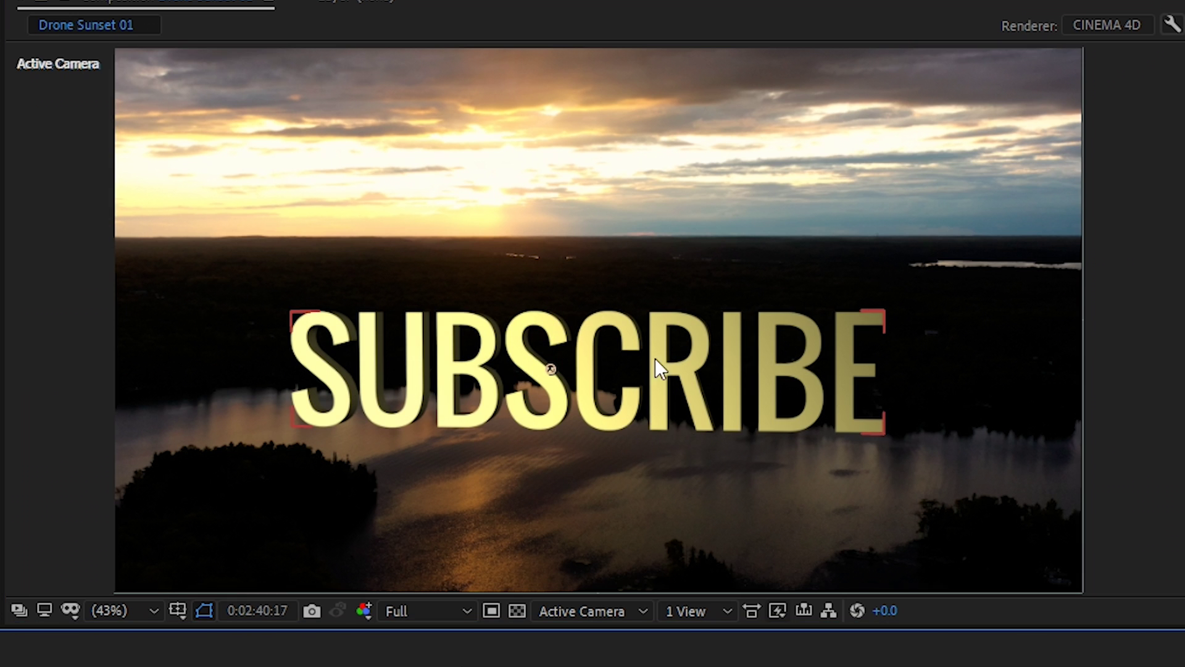
click(294, 290)
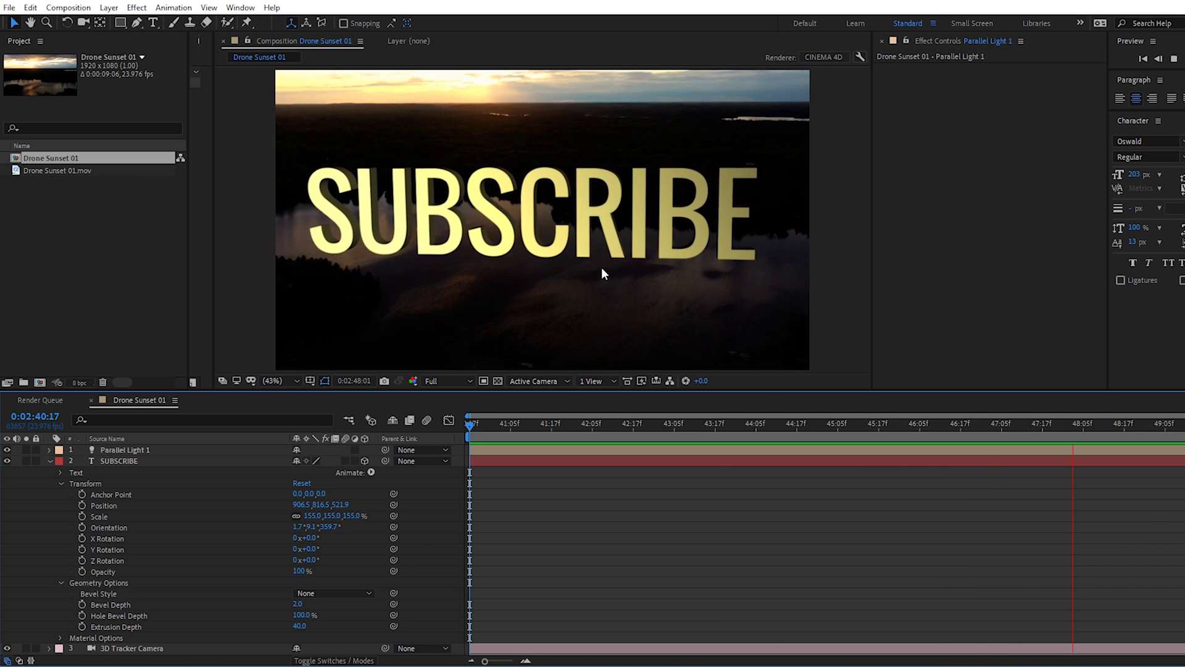
key(space)
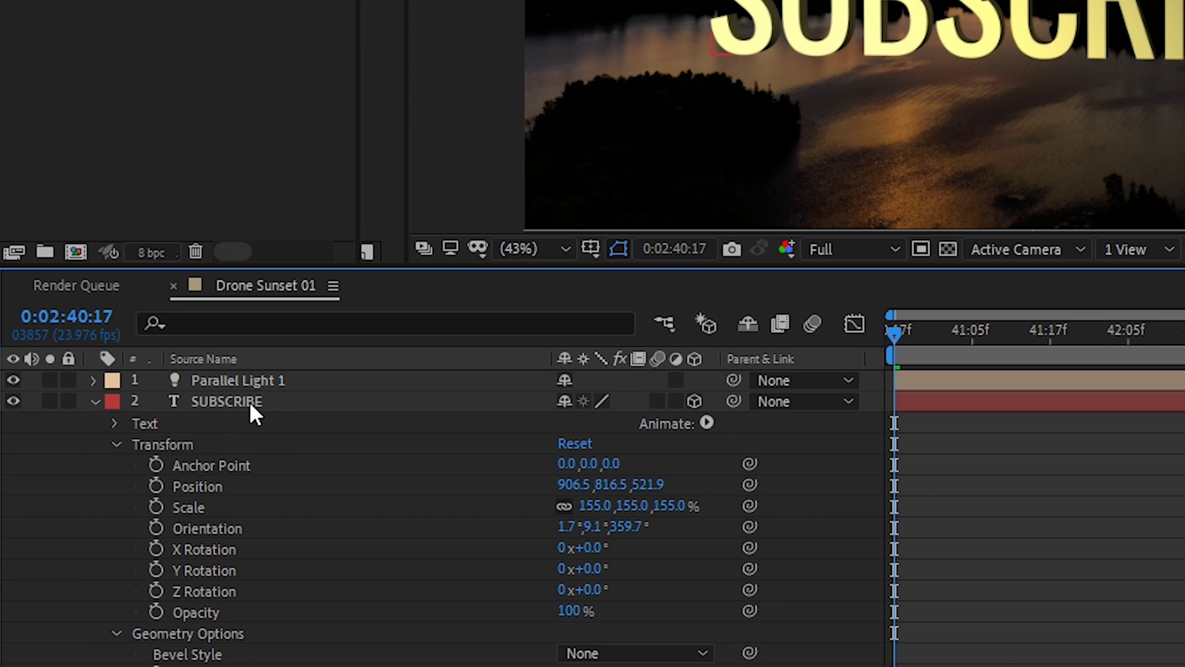
- Parent Parallel Light 1 to 2. SUBSCRIBE, then shift it in depth to shade the letters' right side
click(164, 436)
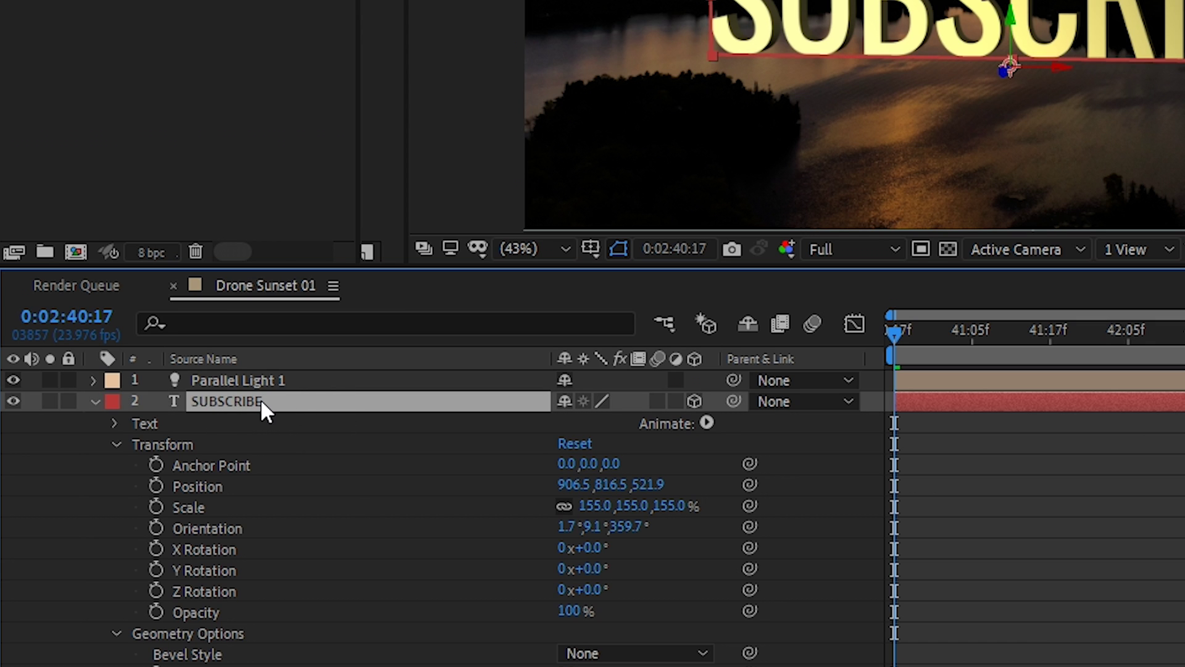
click(798, 380)
click(850, 468)
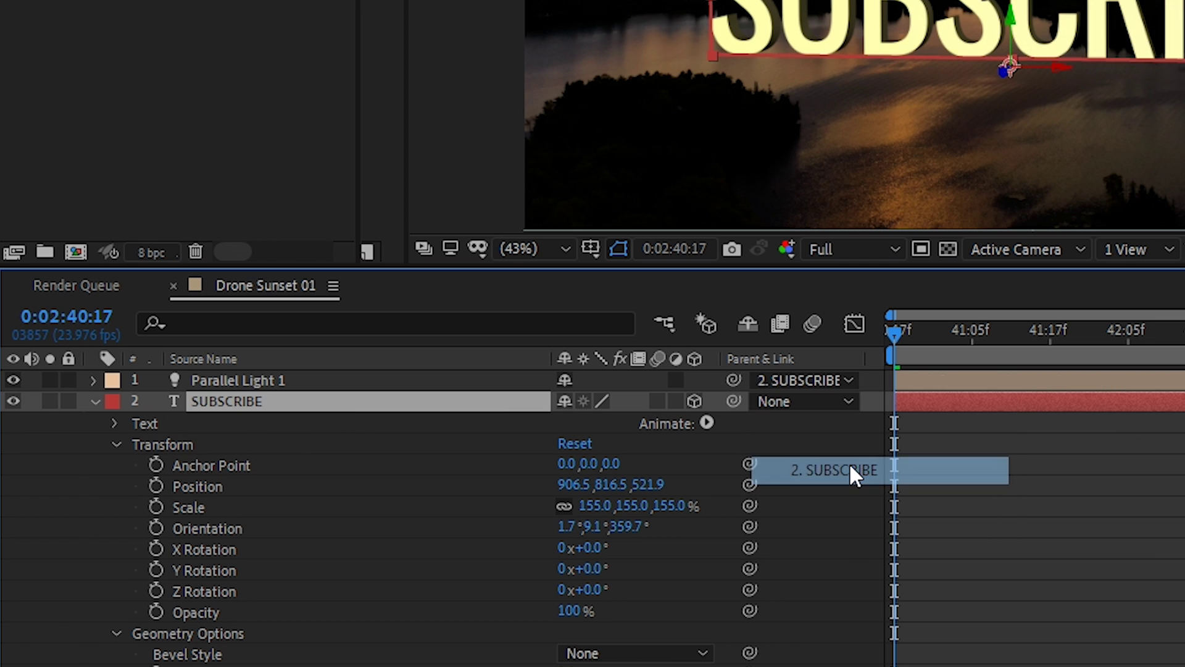
click(401, 383)
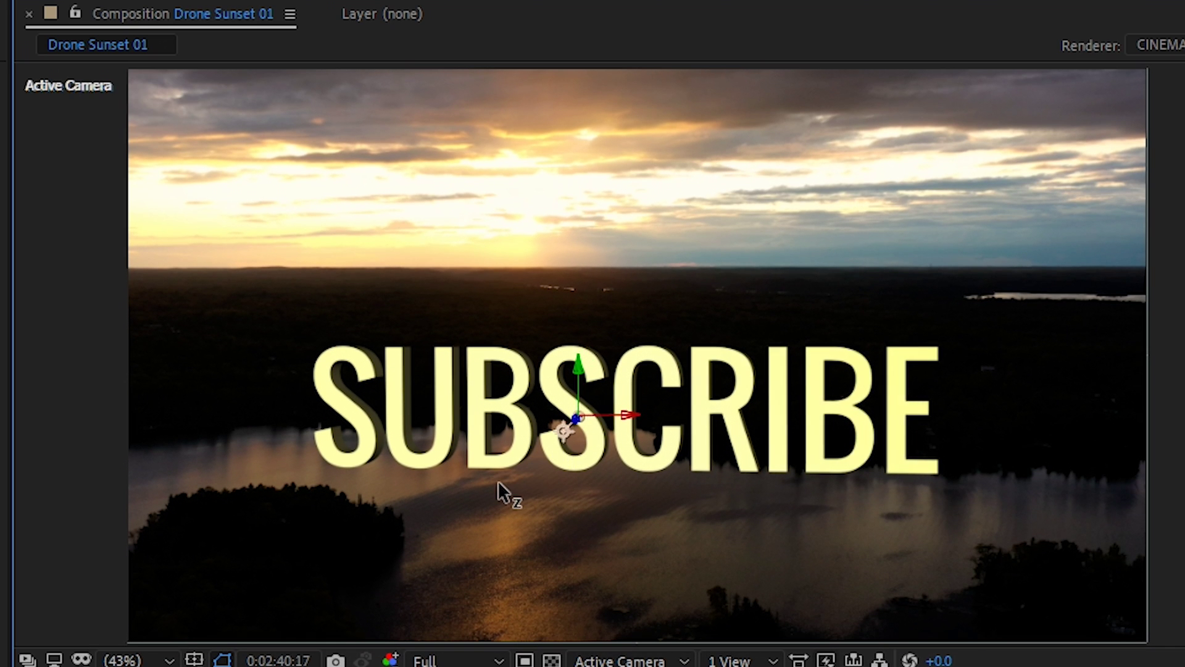
mouse_move(497, 480)
mouse_down()
mouse_move(466, 506)
mouse_move(492, 492)
mouse_up()
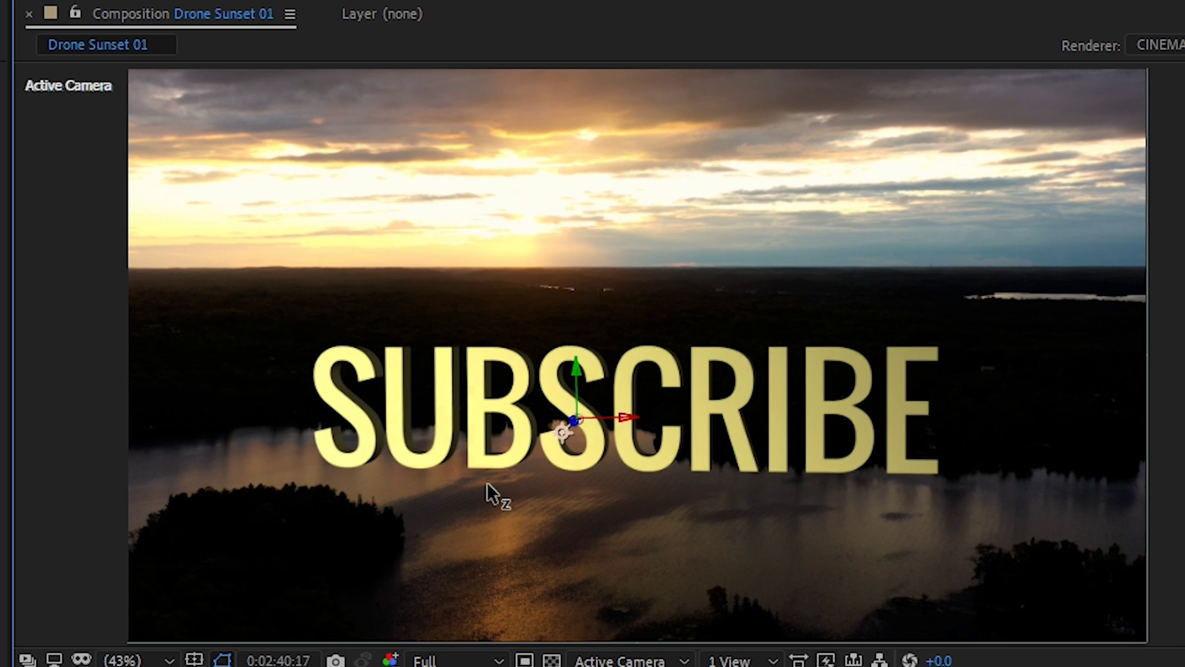
key(ctrl+Down)
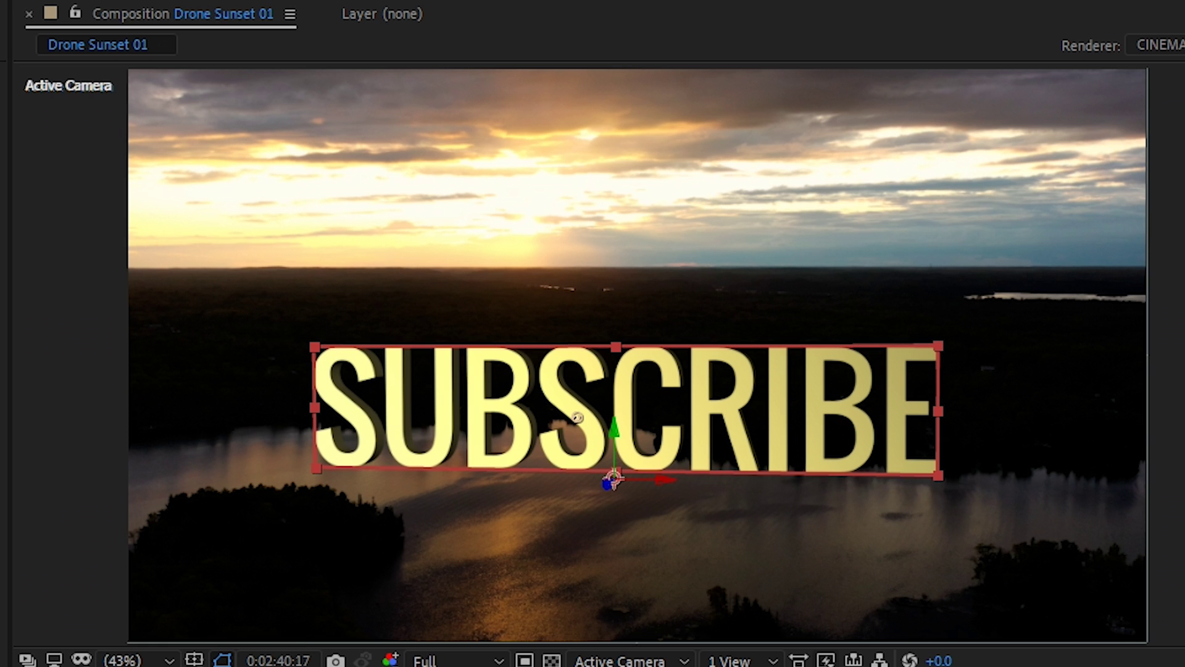
drag(593, 487, 281, 525)
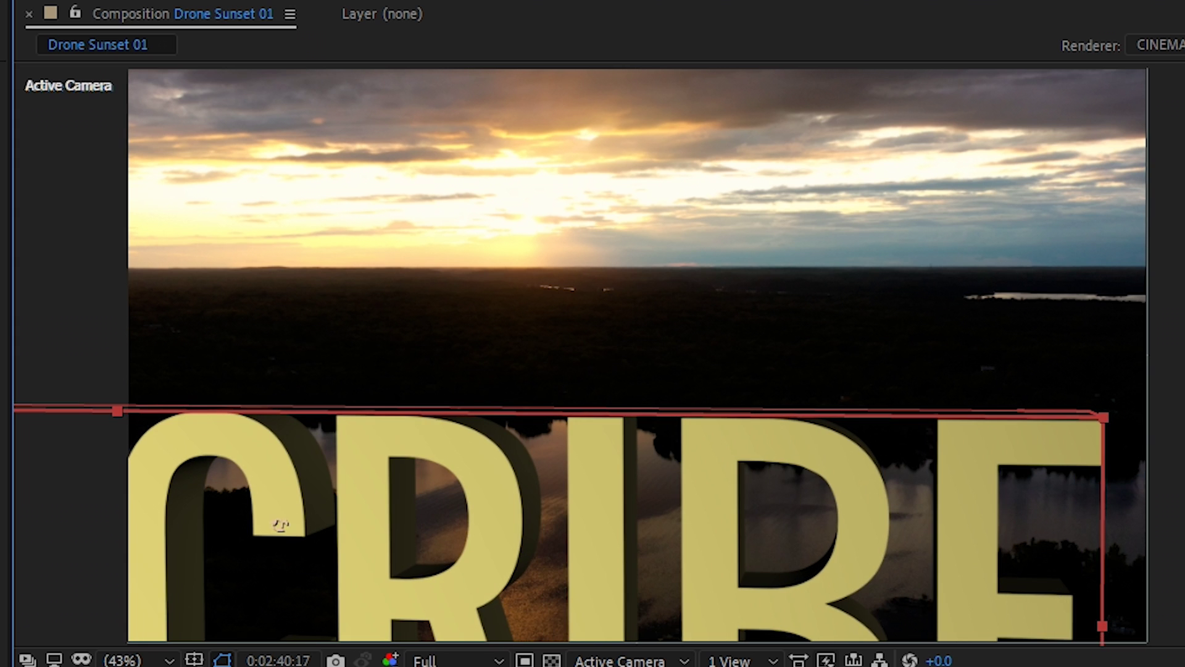
key(space)
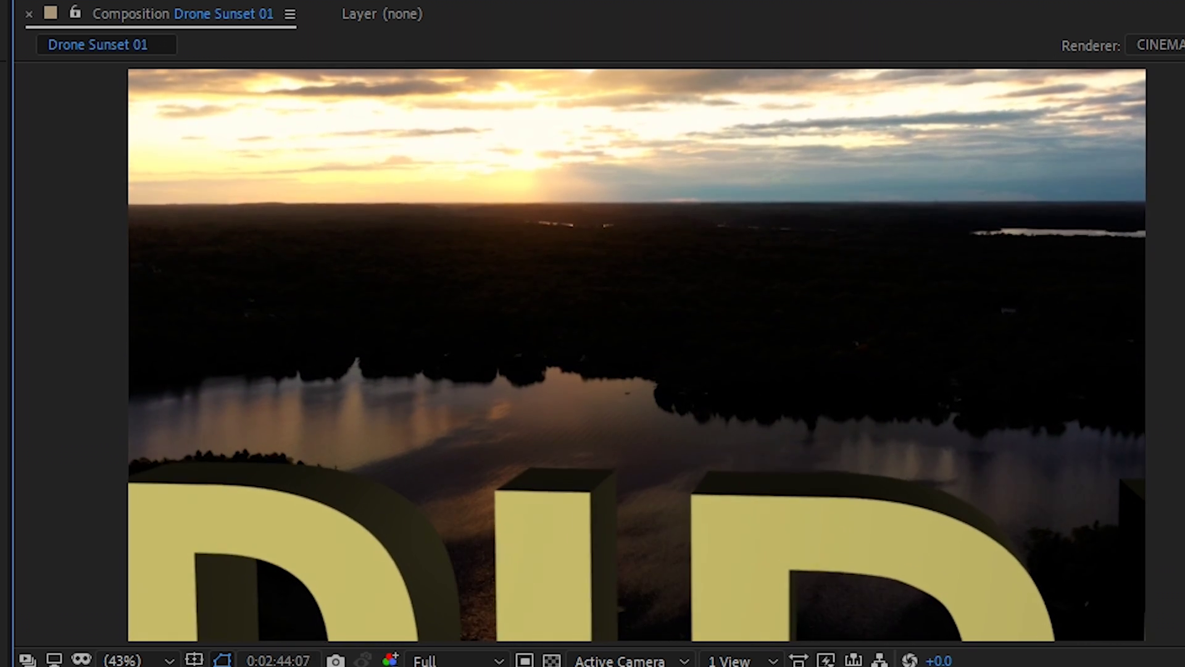
key(space)
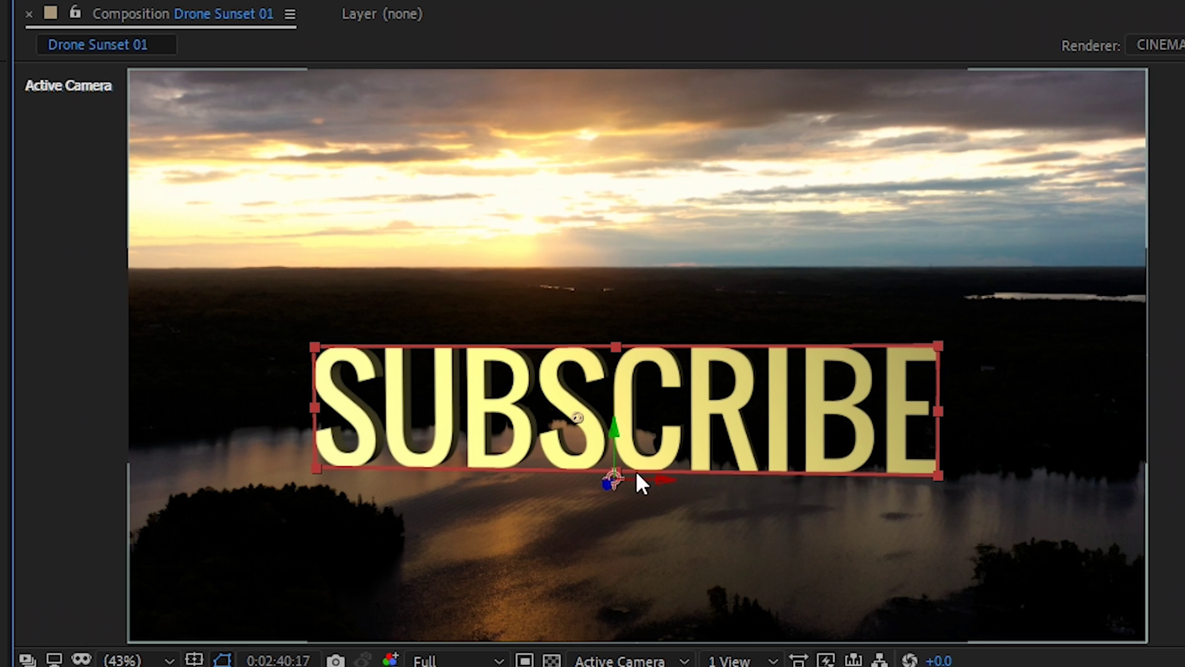